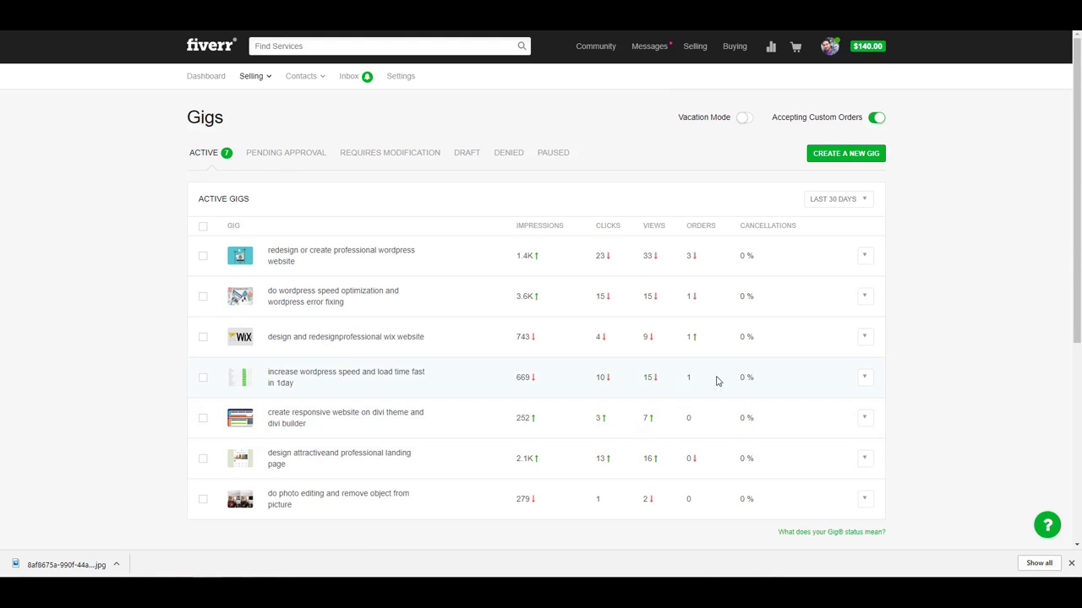
# Step: Start creating a new gig from the active gigs overview
pyautogui.scroll(-1, 716, 379)
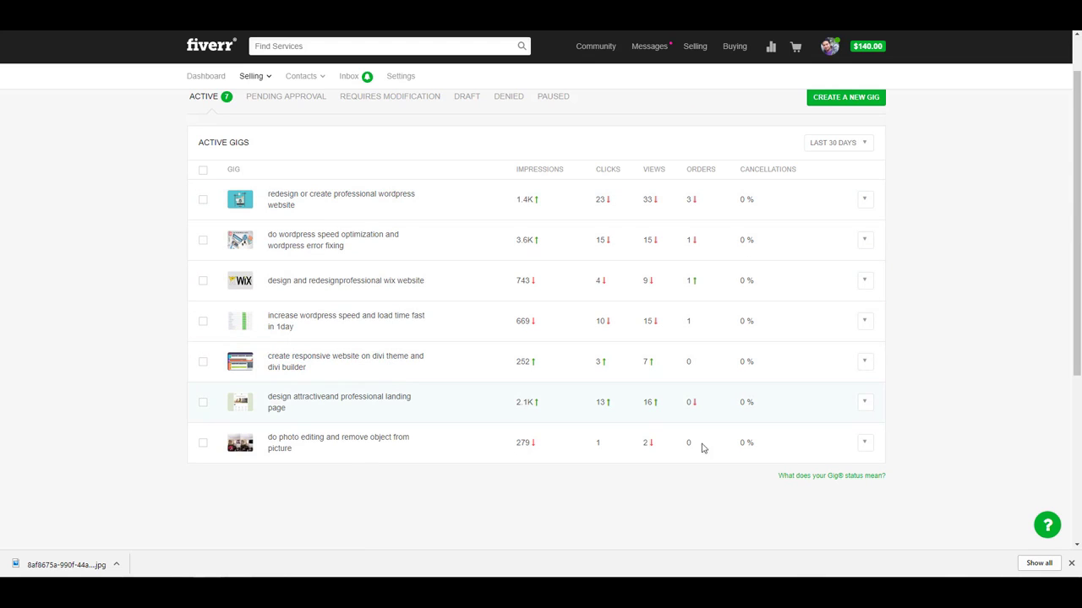
pyautogui.scroll(1, 713, 449)
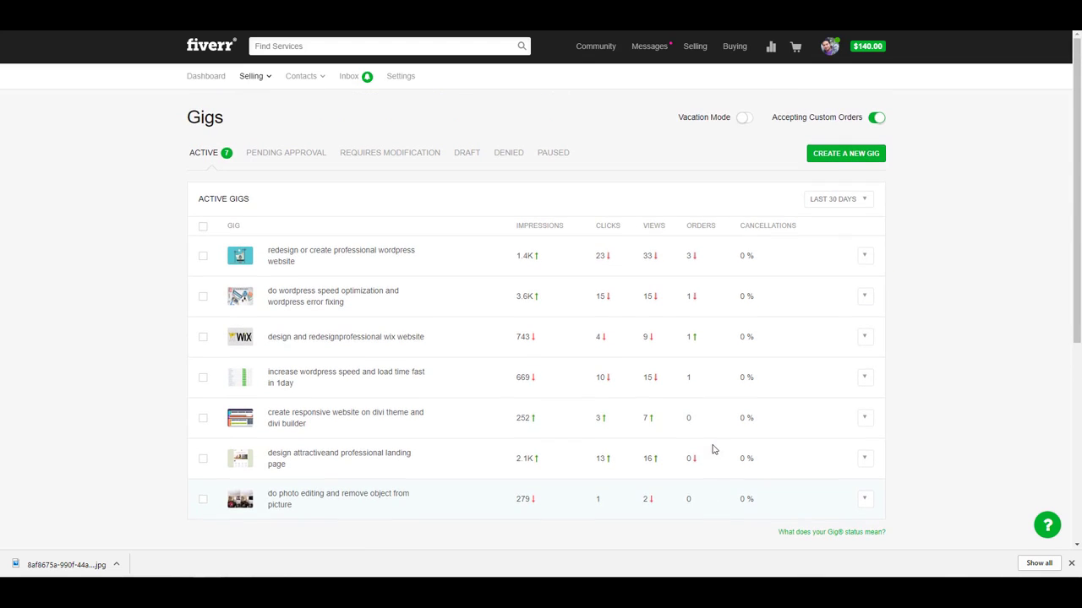
pyautogui.click(833, 161)
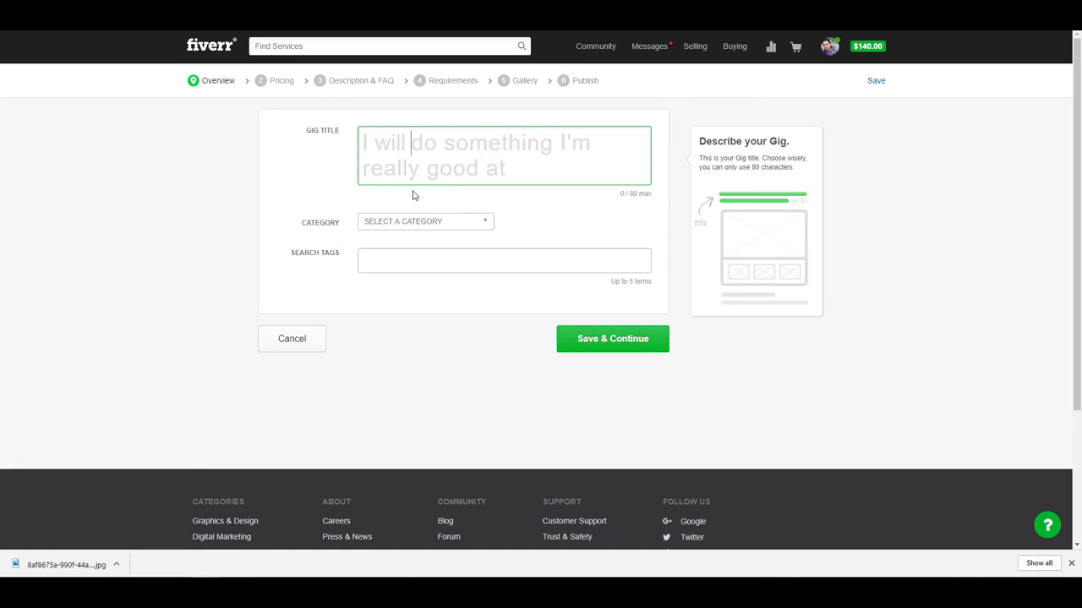
# Step: Examine the overview form's title, category and search tag fields, and the example gig titles on the marketplace homepage
pyautogui.moveTo(304, 134); pyautogui.dragTo(371, 132)
pyautogui.click(347, 149)
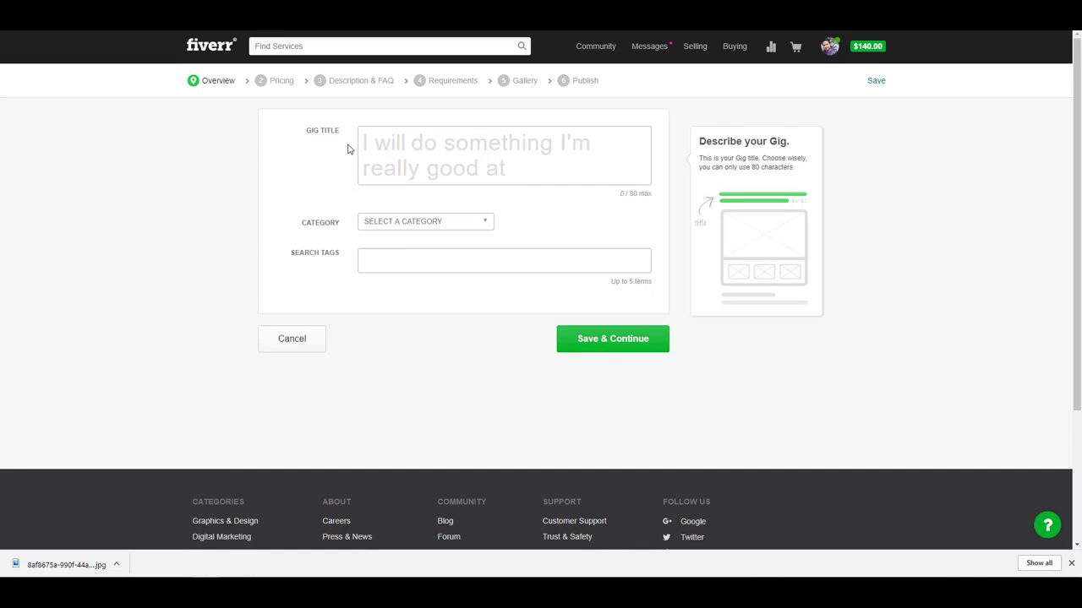
pyautogui.moveTo(297, 289)
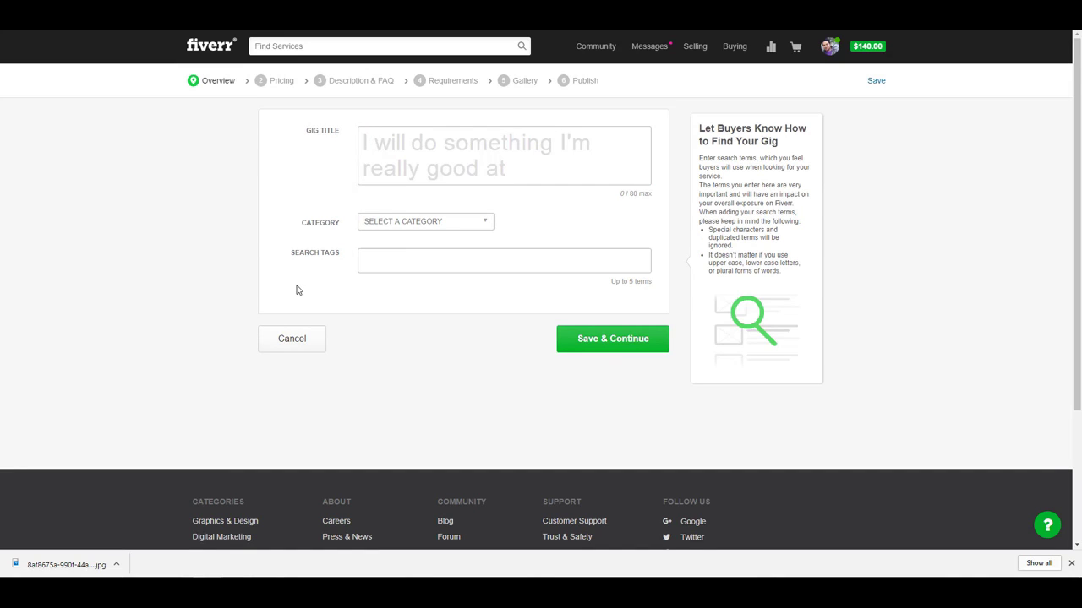
pyautogui.click(530, 74)
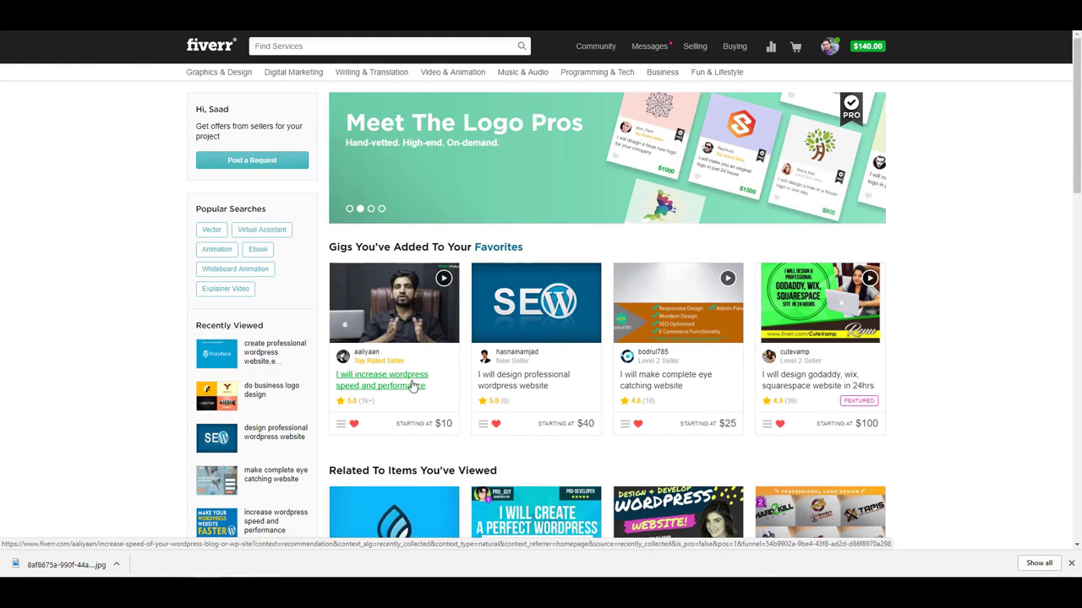
pyautogui.hotkey('alt', 'Left')
pyautogui.click(448, 154)
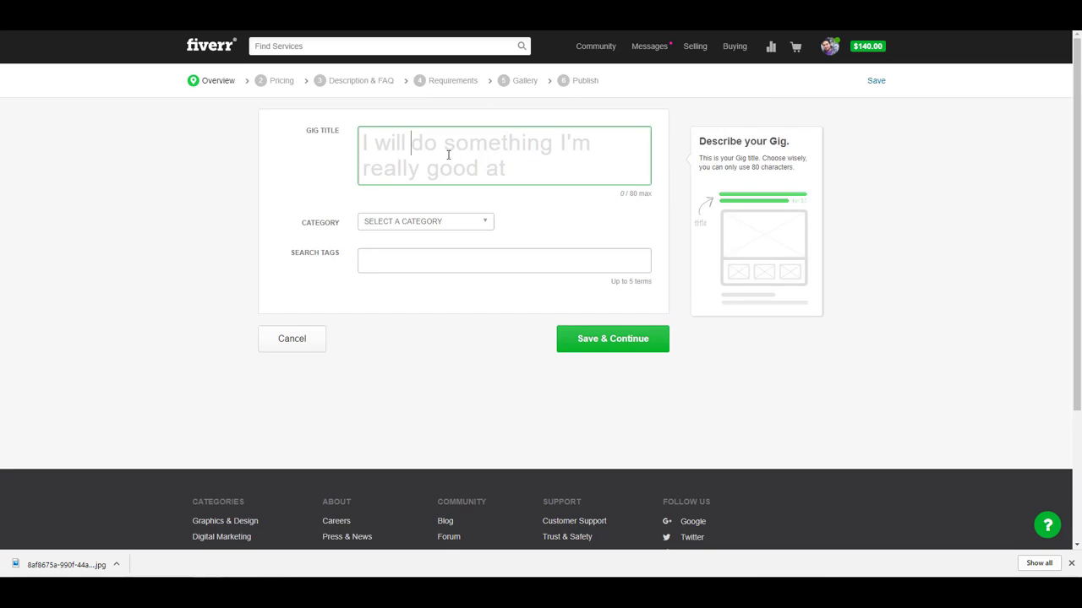
pyautogui.hotkey('alt', 'Right')
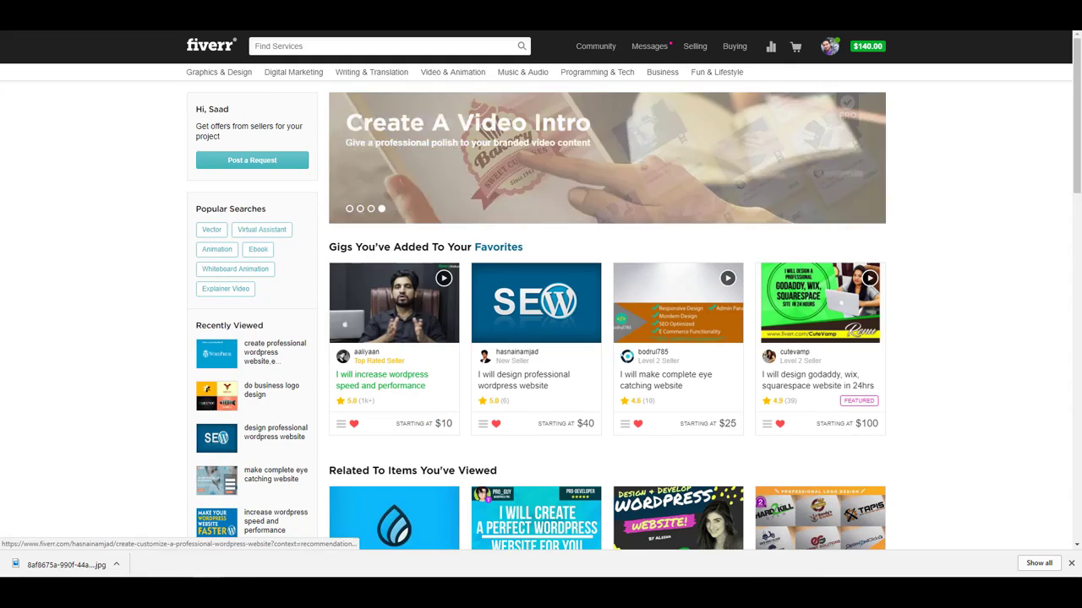
pyautogui.hotkey('alt', 'Left')
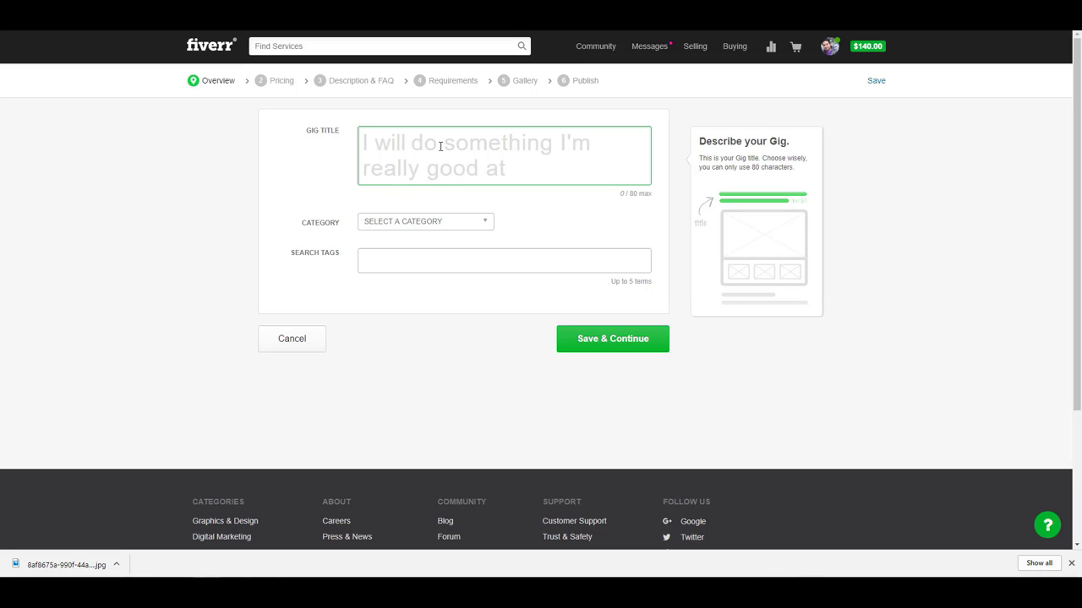
# Step: Enter "Create a responsive website" as the gig title after "I will"
pyautogui.write('Cre')
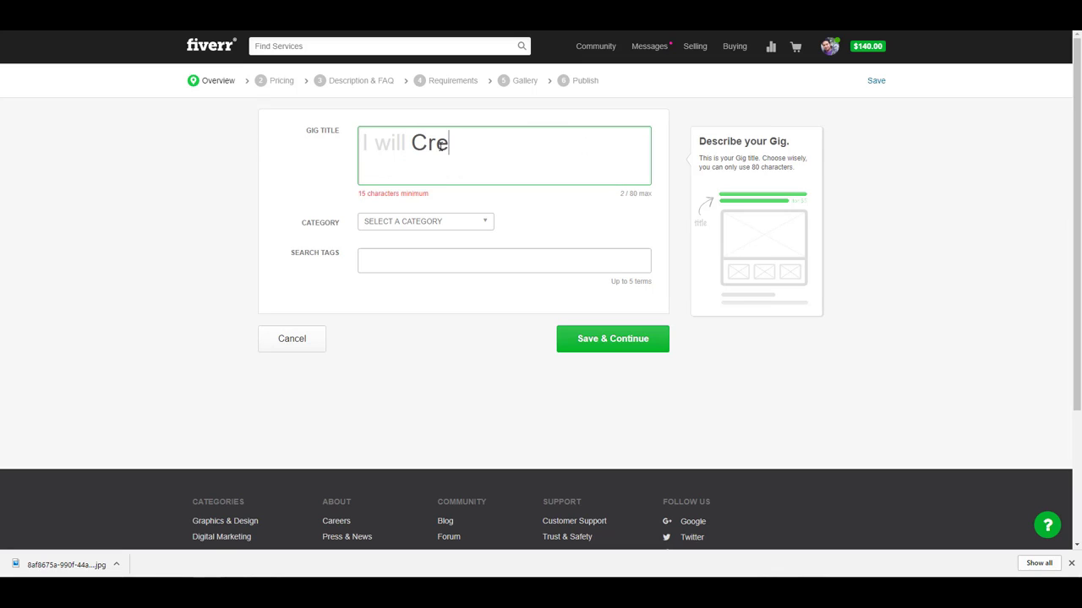
pyautogui.write('ate a responsiv')
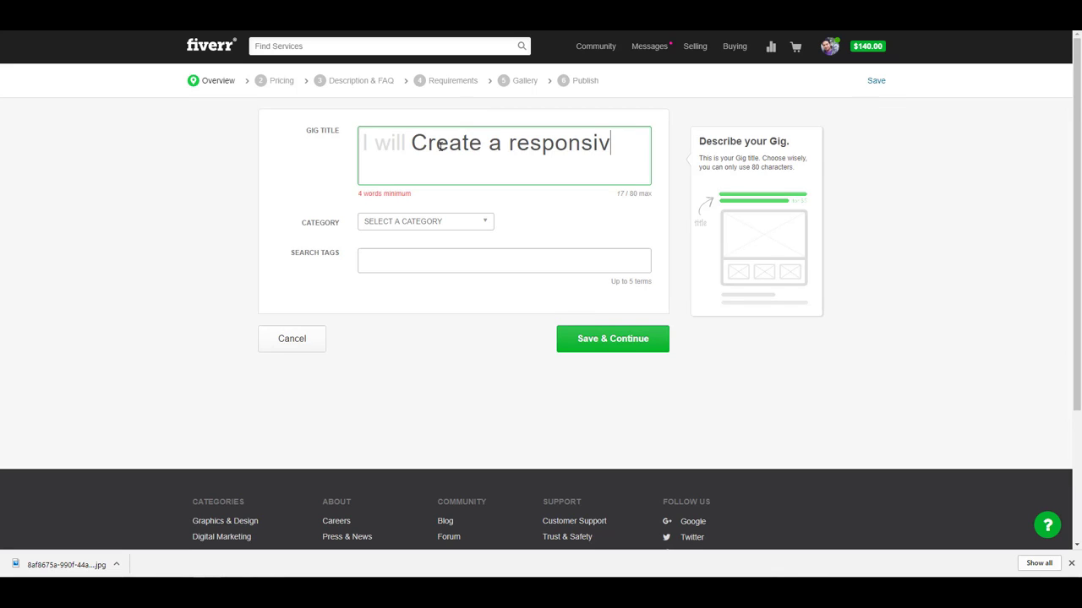
pyautogui.write('e wen')
pyautogui.press('BackSpace')
pyautogui.write('bsite')
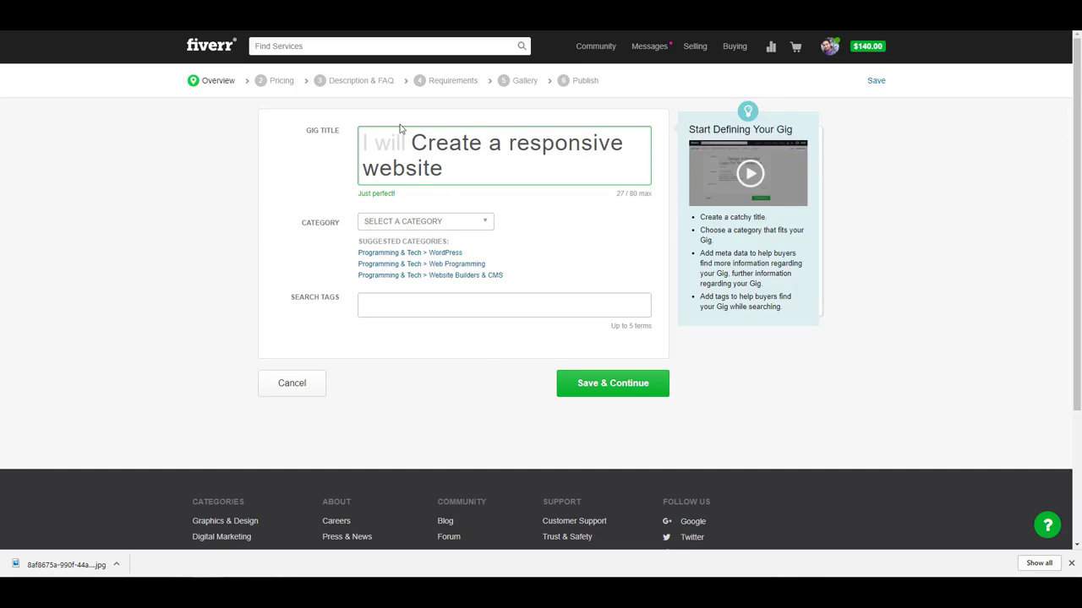
pyautogui.hotkey('ctrl', 'a')
pyautogui.click(492, 150)
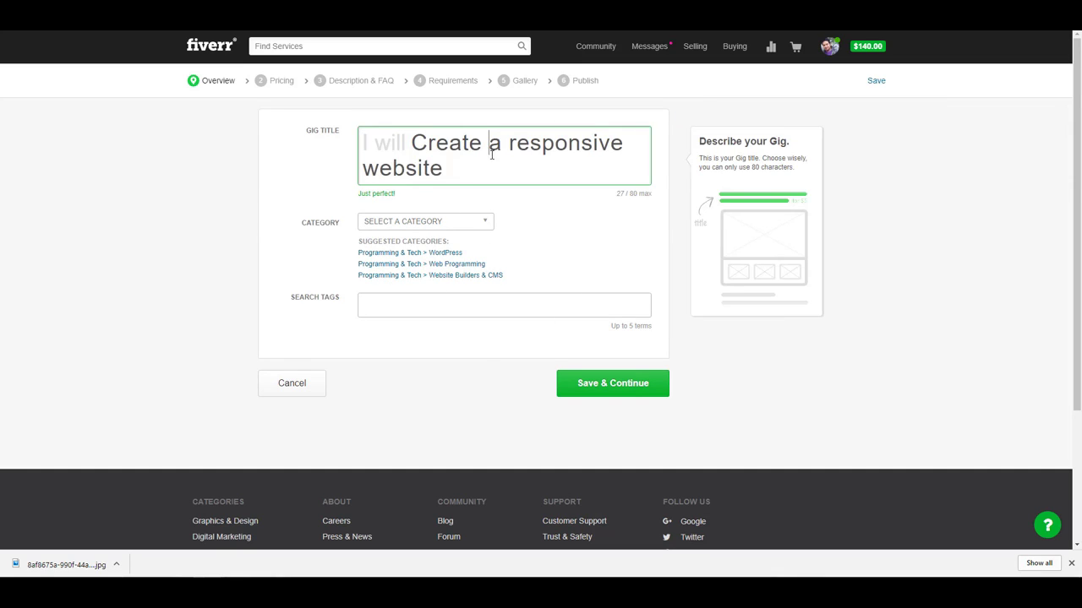
# Step: Set the category to Programming & Tech > WordPress and the service type to Full Website Creation
pyautogui.click(432, 253)
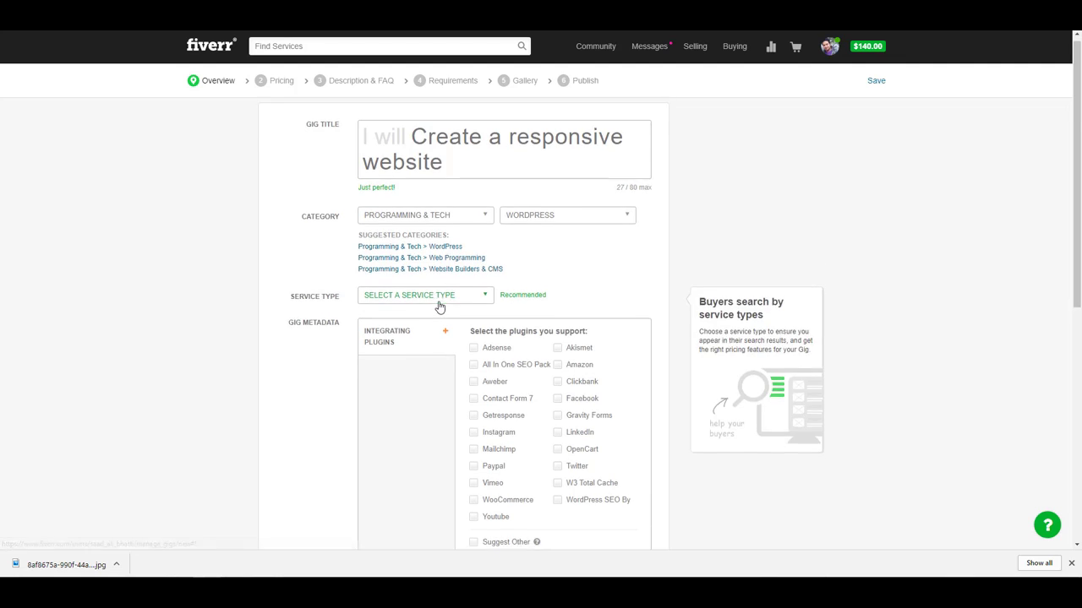
pyautogui.scroll(-1, 439, 306)
pyautogui.click(430, 196)
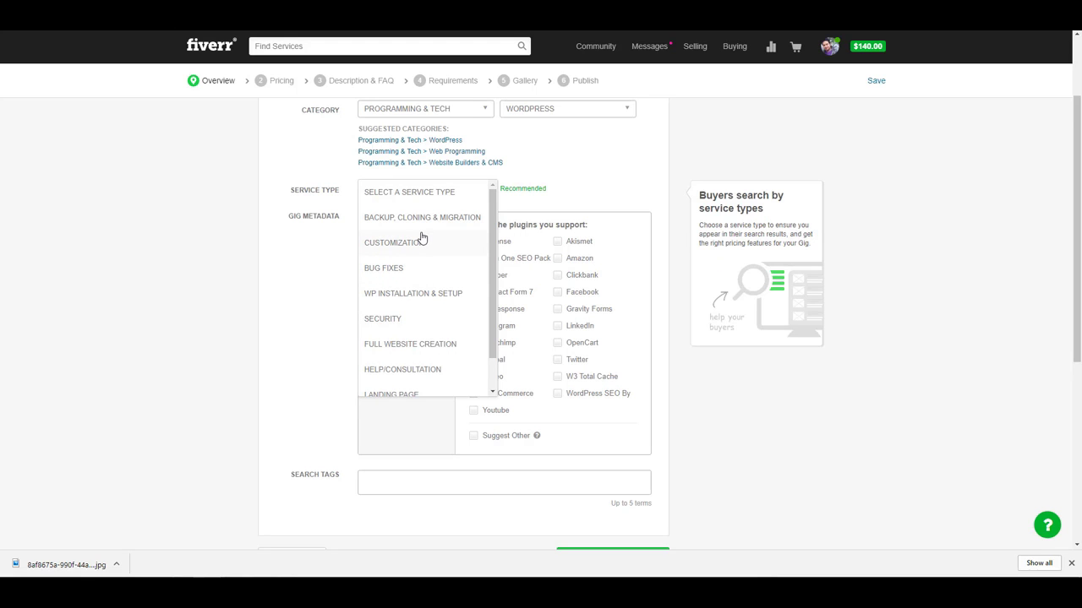
pyautogui.click(418, 345)
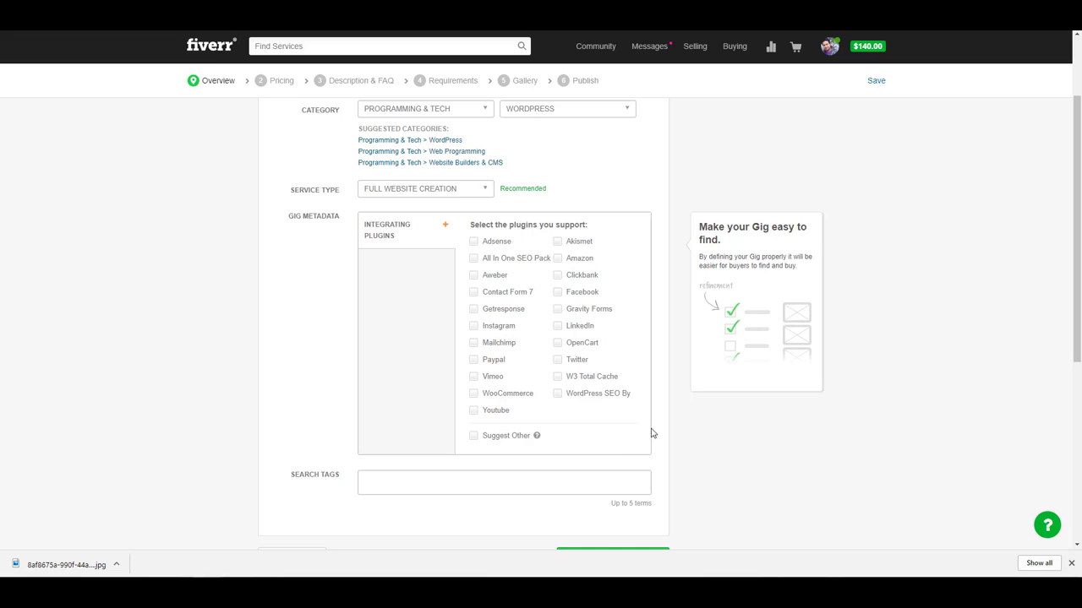
# Step: Select all listed integrating plugins in the gig metadata, from Adsense to WordPress SEO By, leaving out Suggest Other
pyautogui.click(474, 242)
pyautogui.click(473, 259)
pyautogui.click(473, 275)
pyautogui.click(474, 292)
pyautogui.click(473, 308)
pyautogui.click(473, 326)
pyautogui.click(473, 342)
pyautogui.click(473, 359)
pyautogui.click(474, 376)
pyautogui.click(474, 393)
pyautogui.click(473, 411)
pyautogui.click(558, 394)
pyautogui.click(558, 377)
pyautogui.click(557, 359)
pyautogui.click(558, 325)
pyautogui.click(558, 309)
pyautogui.click(557, 293)
pyautogui.click(558, 276)
pyautogui.click(557, 258)
pyautogui.click(557, 242)
# Step: Add the search tags "Wordpress", "worpdress website" and "create website"
pyautogui.scroll(-2, 447, 338)
pyautogui.scroll(-1, 451, 363)
pyautogui.click(453, 306)
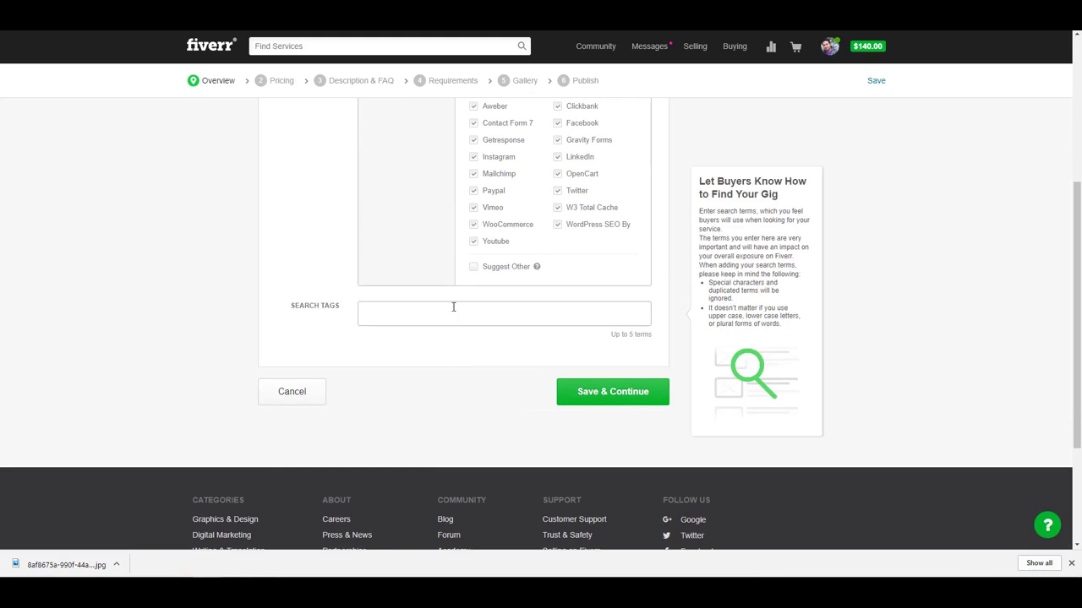
pyautogui.click(451, 317)
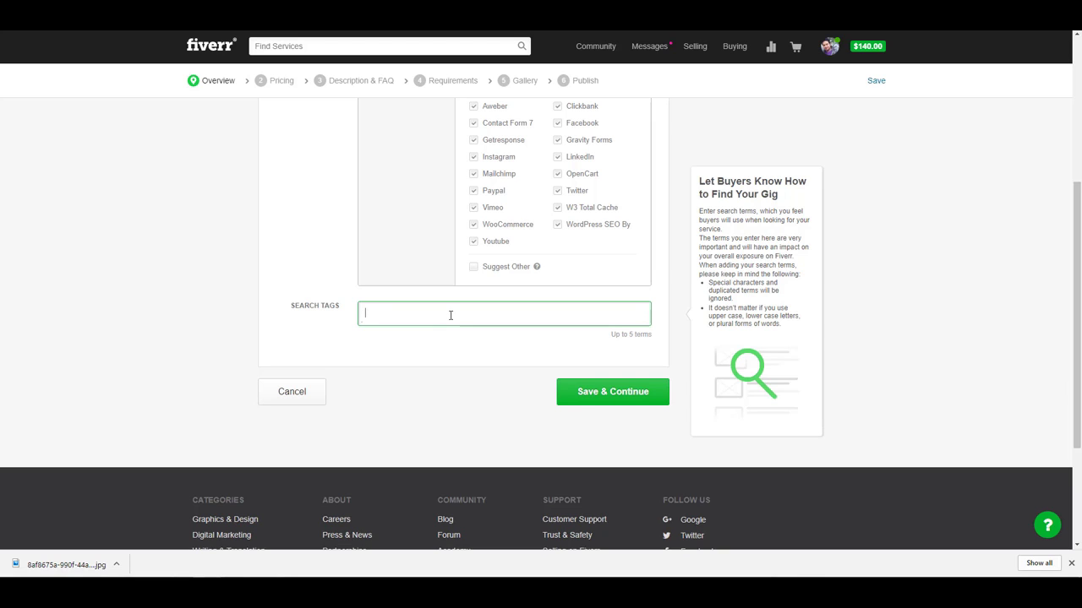
pyautogui.scroll(1, 417, 338)
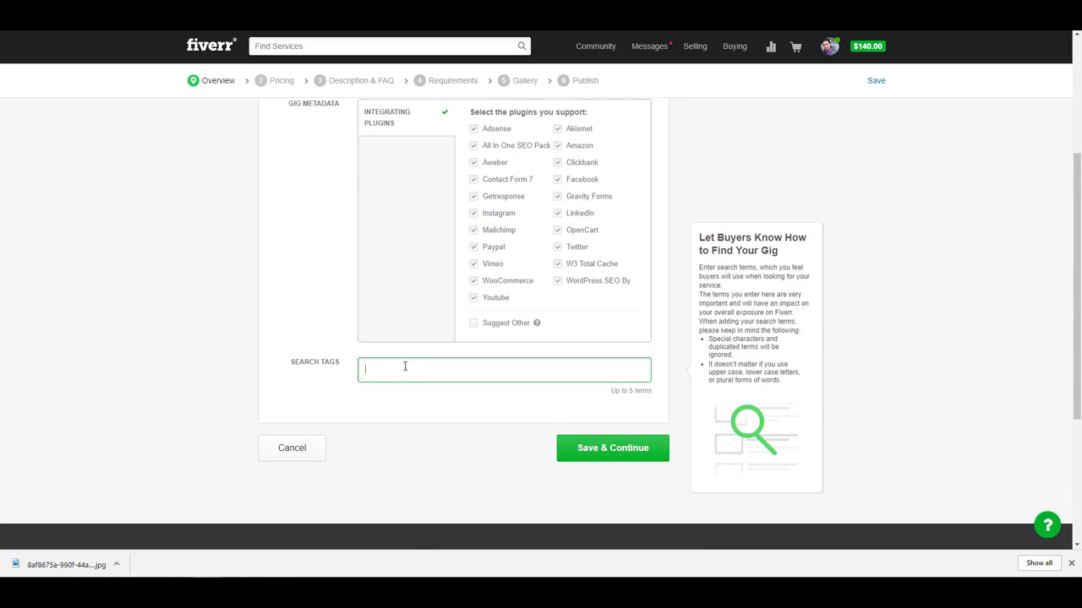
pyautogui.write('Wordpres')
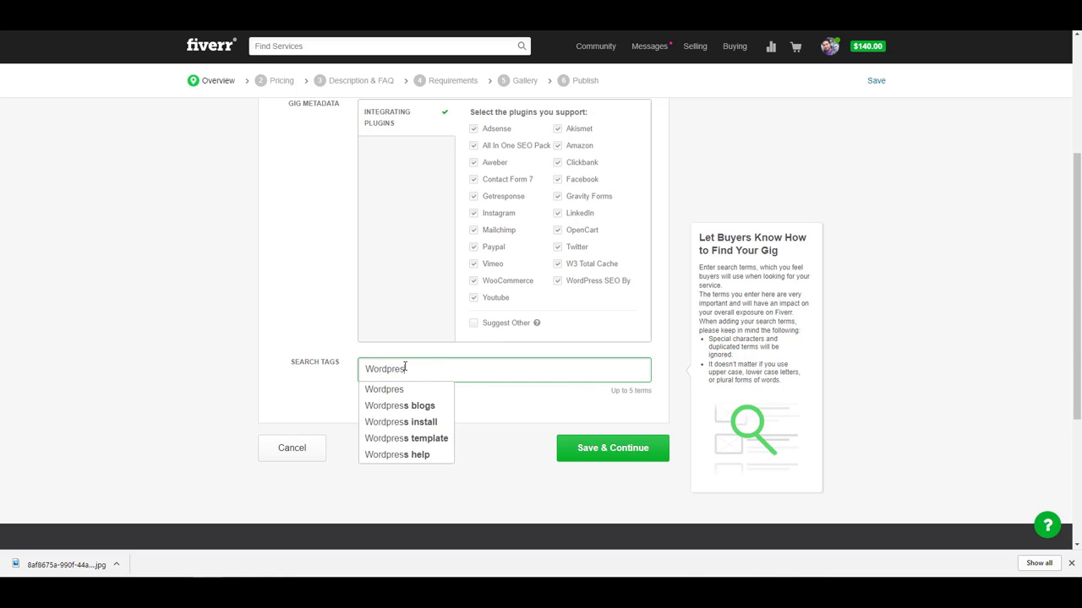
pyautogui.write('s')
pyautogui.press('Return')
pyautogui.write('worpdres')
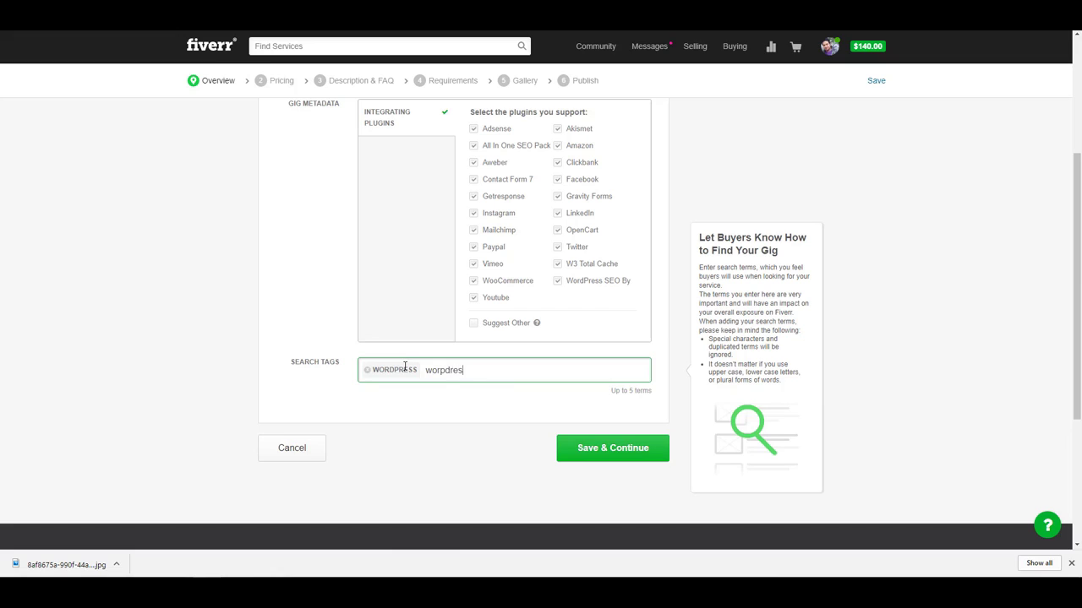
pyautogui.write('s website')
pyautogui.press('Return')
pyautogui.write('create')
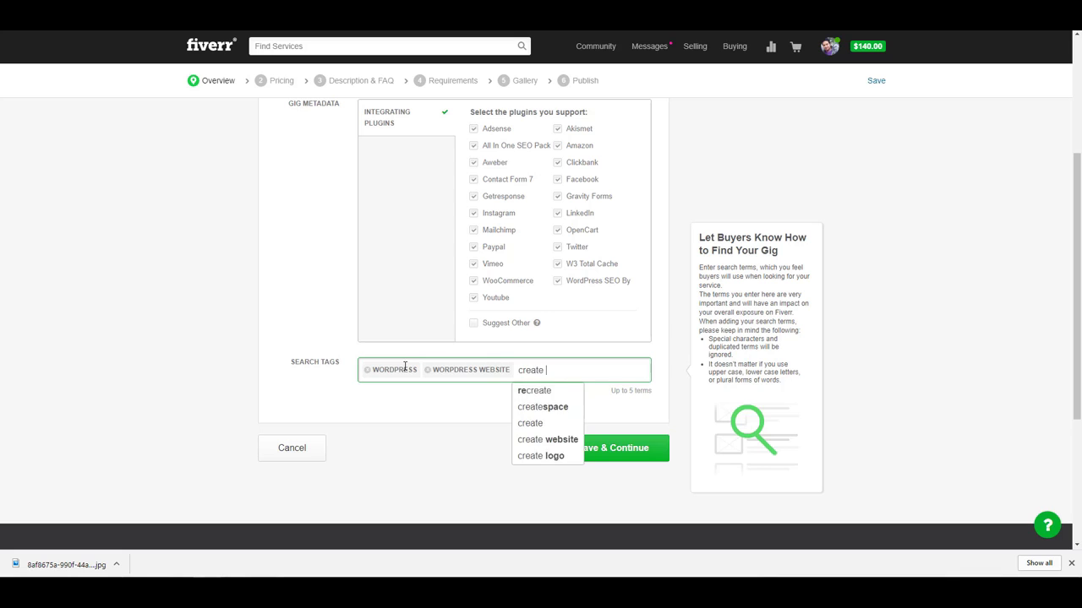
pyautogui.press('Down')
pyautogui.press('Return')
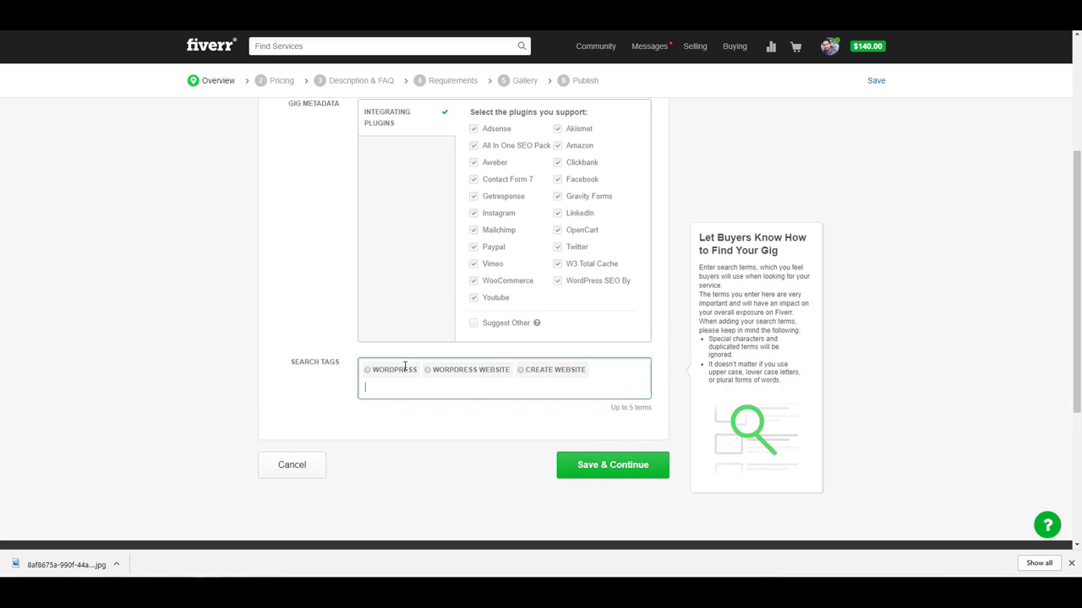
# Step: Add the suggested search tags "business website" and "build website", and save the overview to continue to pricing
pyautogui.write('business')
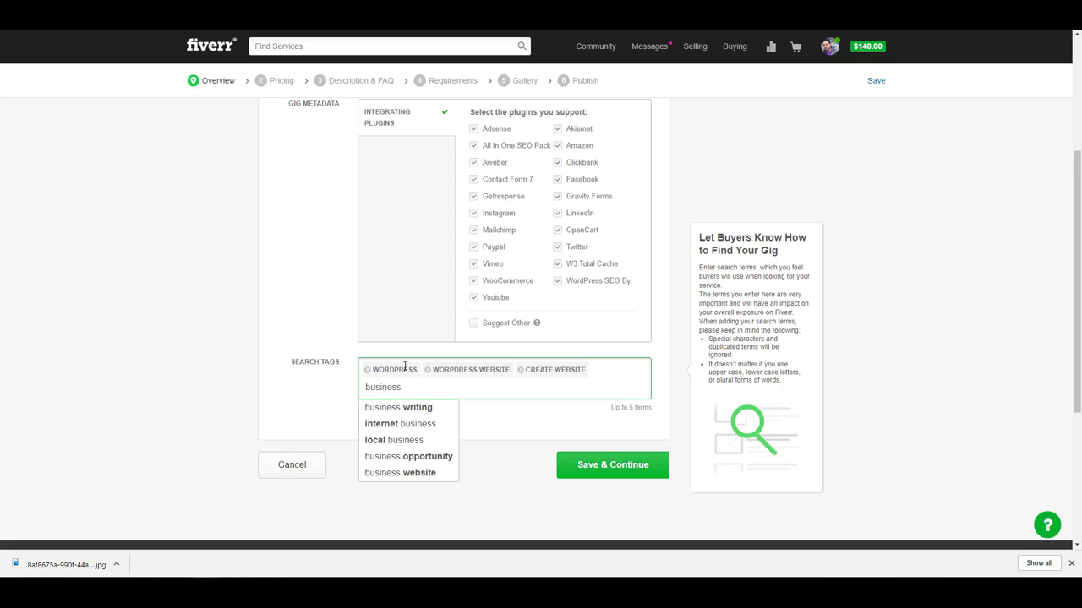
pyautogui.press('Down')
pyautogui.press('Down')
pyautogui.press('Down')
pyautogui.press('Down')
pyautogui.press('Down')
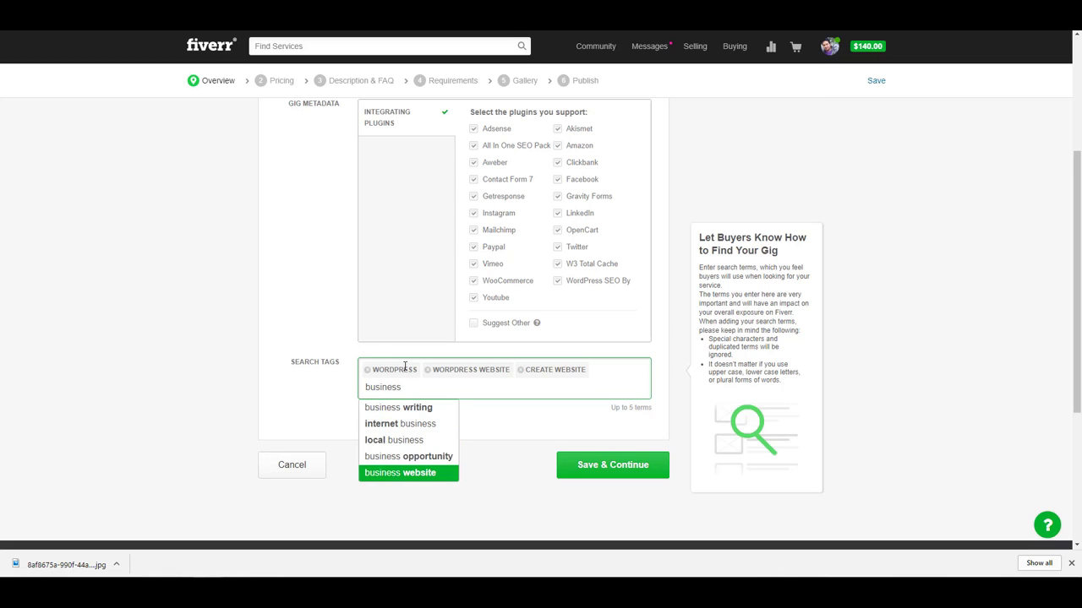
pyautogui.press('Return')
pyautogui.write('build')
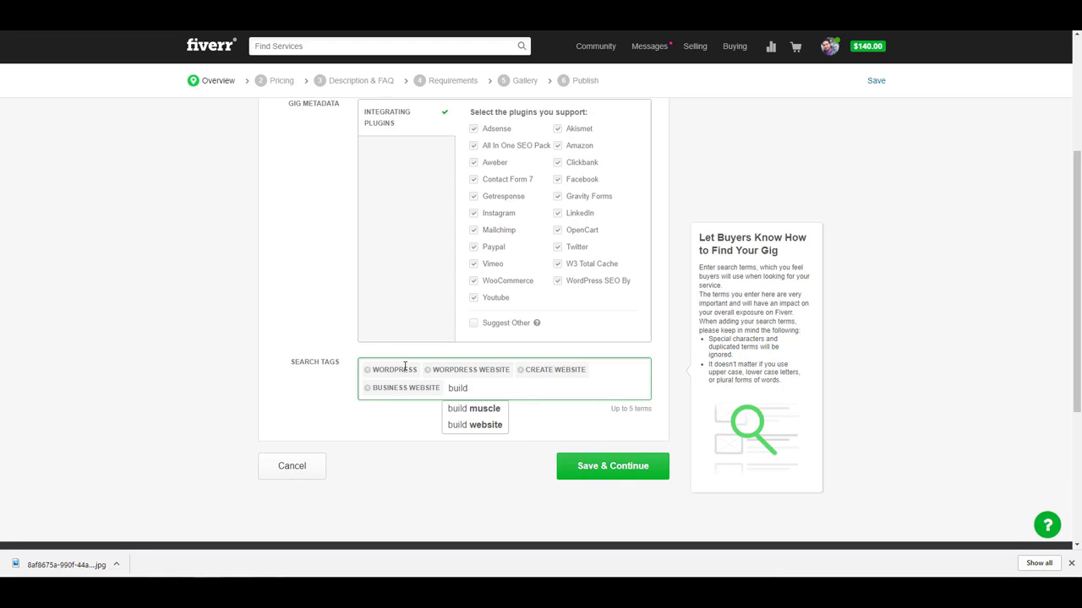
pyautogui.press('Down')
pyautogui.press('Down')
pyautogui.press('Return')
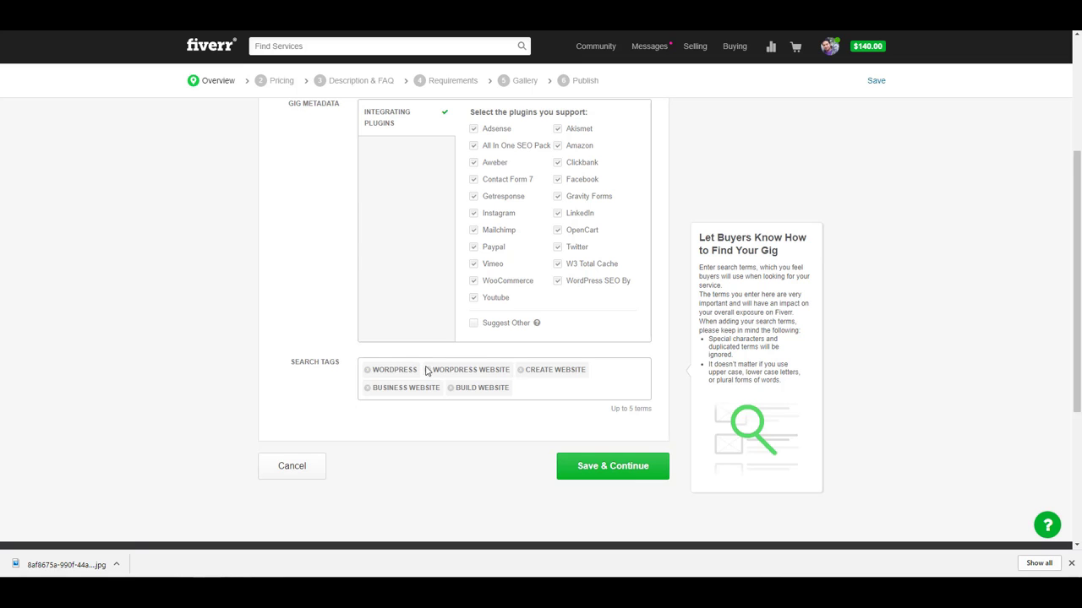
pyautogui.click(617, 468)
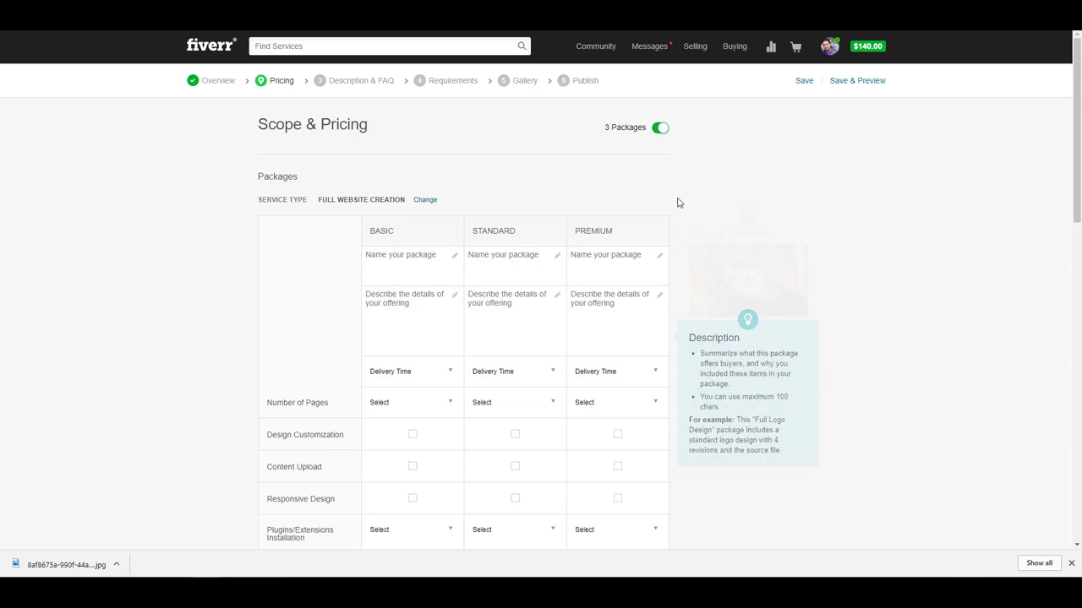
# Step: Preview the pricing form with 3 Packages switched off, and examine the packages on the existing WordPress speed and performance gig
pyautogui.click(659, 128)
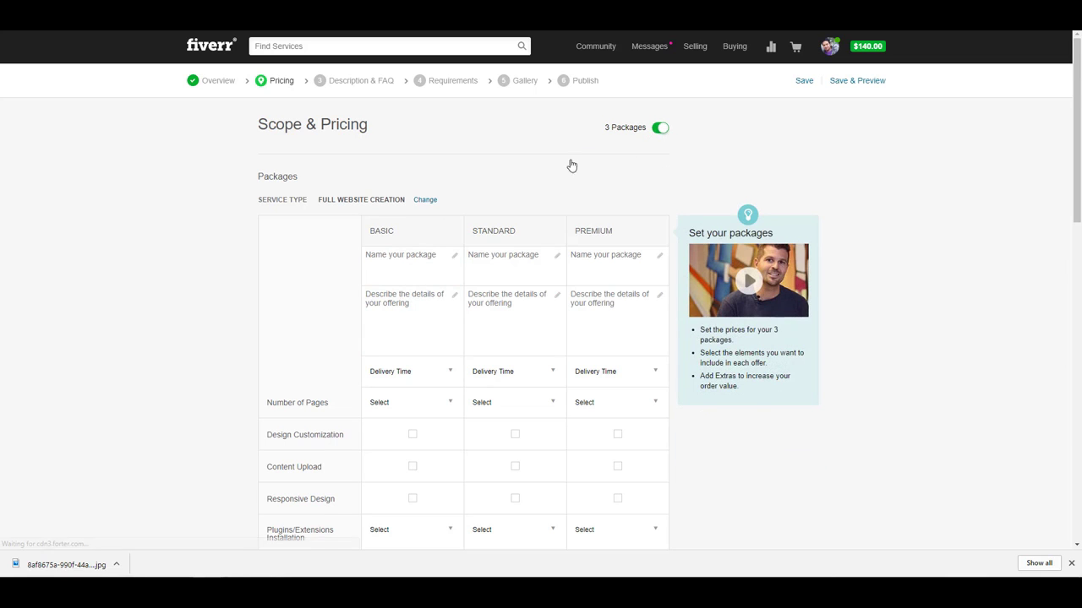
pyautogui.click(660, 130)
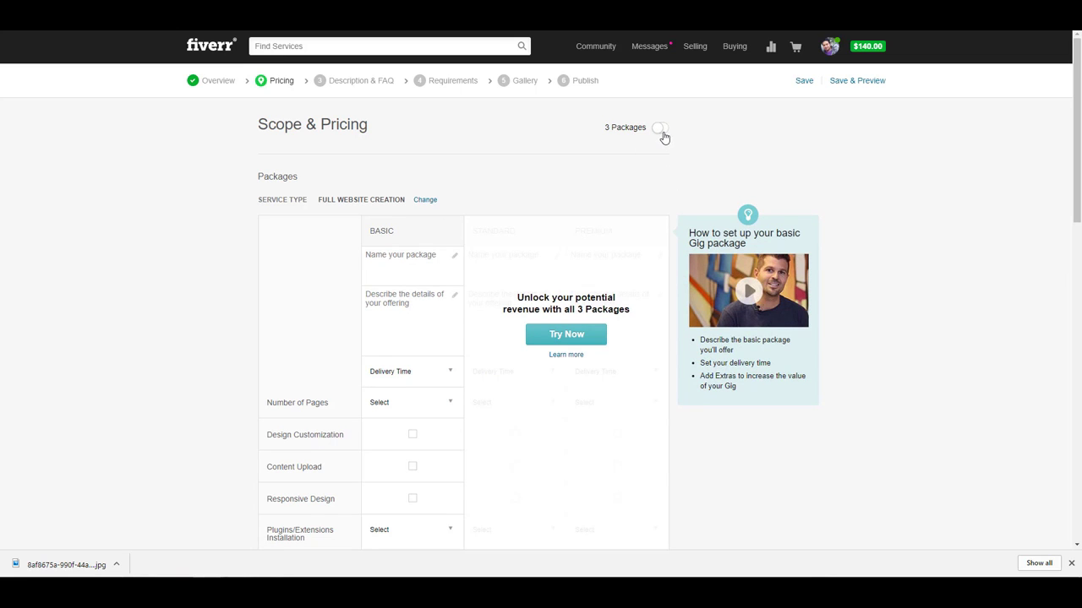
pyautogui.click(535, 422)
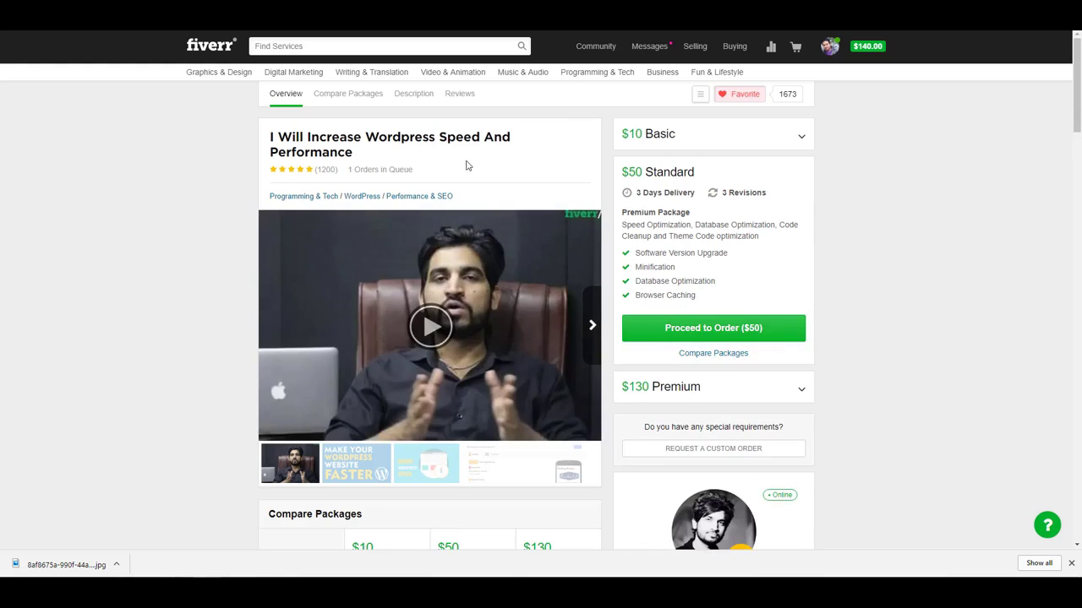
pyautogui.scroll(-3, 460, 175)
pyautogui.scroll(-1, 461, 175)
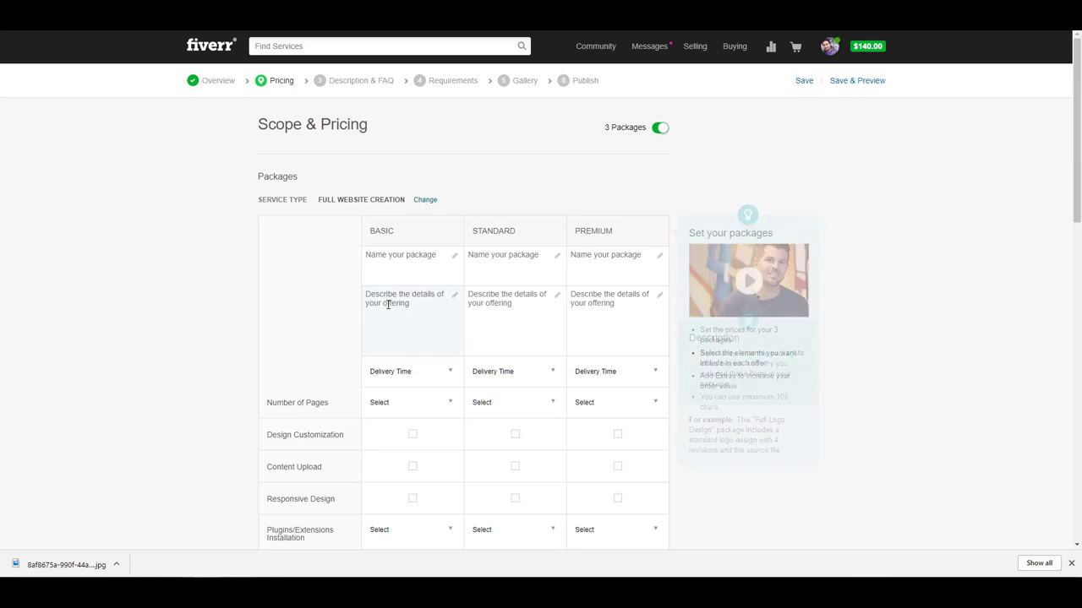
# Step: Name the three gig packages "Basic", "Standard" and "Premium"
pyautogui.click(399, 279)
pyautogui.write('Basic')
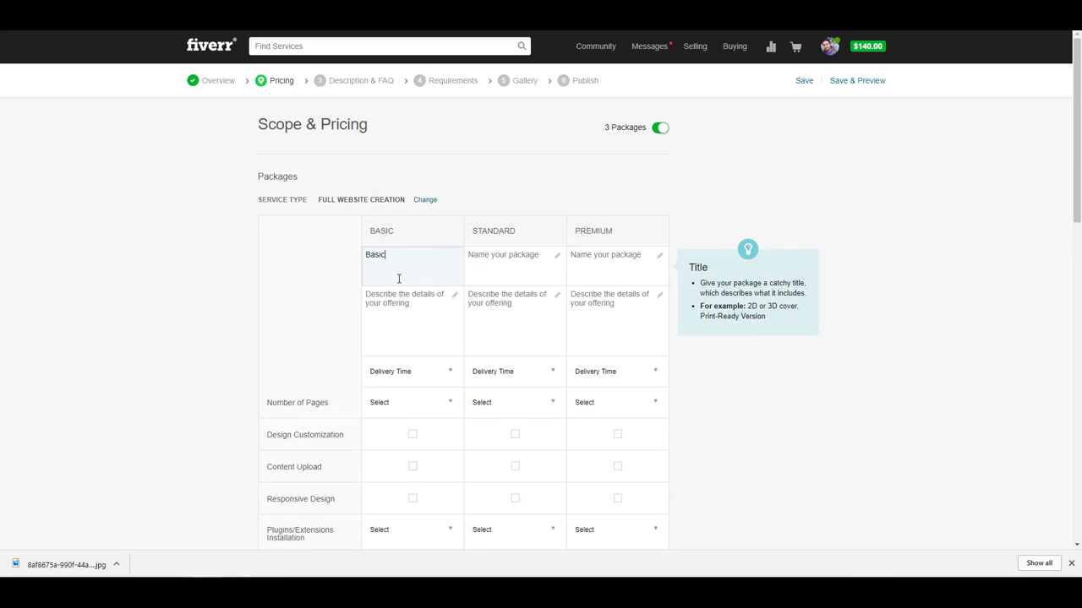
pyautogui.press('Tab')
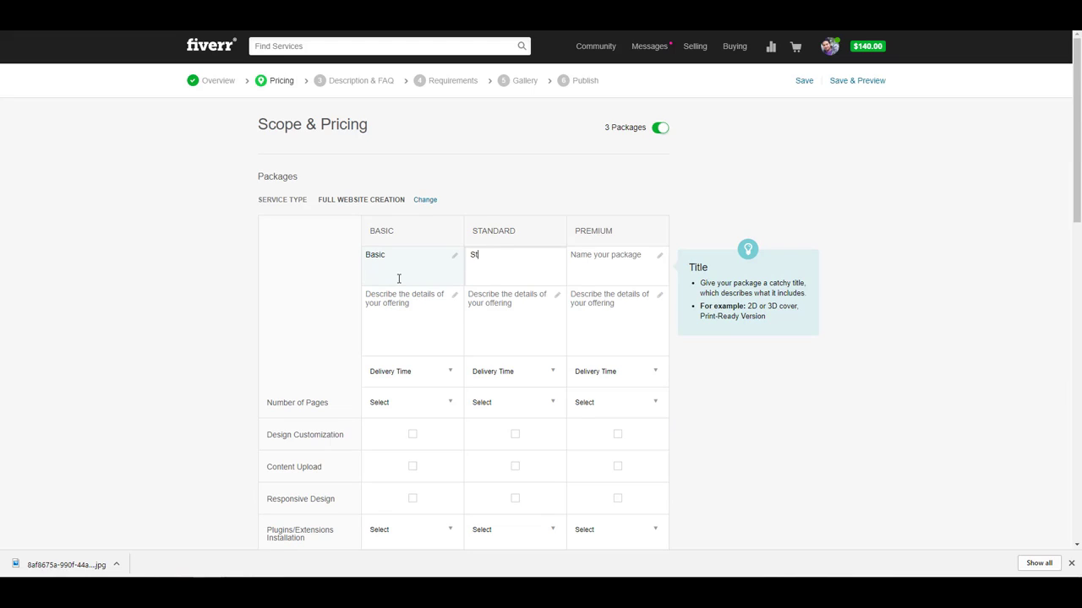
pyautogui.write('Standard')
pyautogui.press('Tab')
pyautogui.write('Premi')
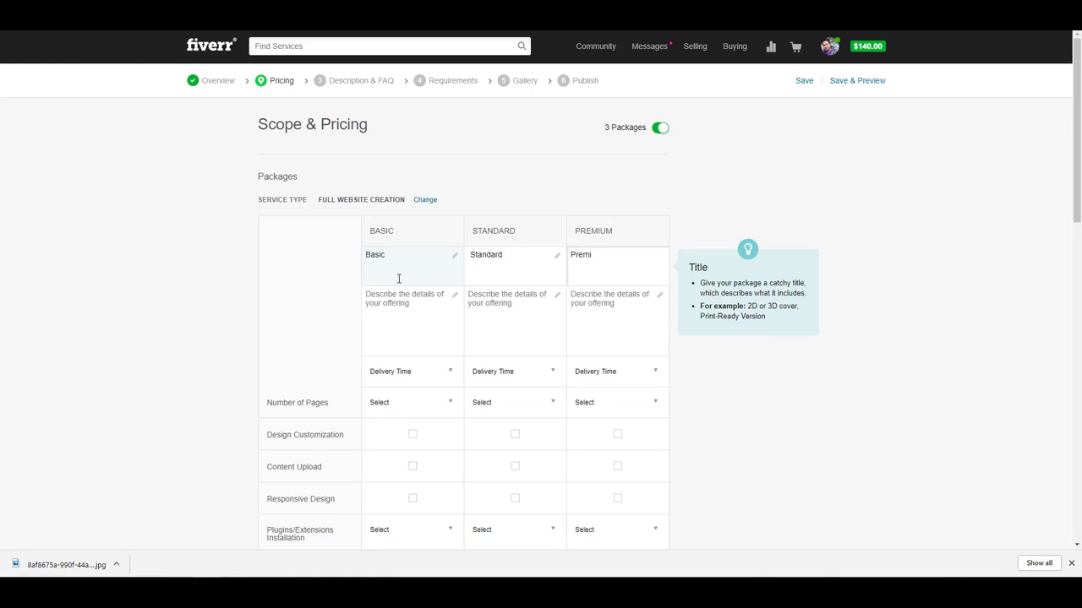
# Step: Describe the Basic package as "I will create responsive 1 page website"
pyautogui.press('Tab')
pyautogui.write('I w')
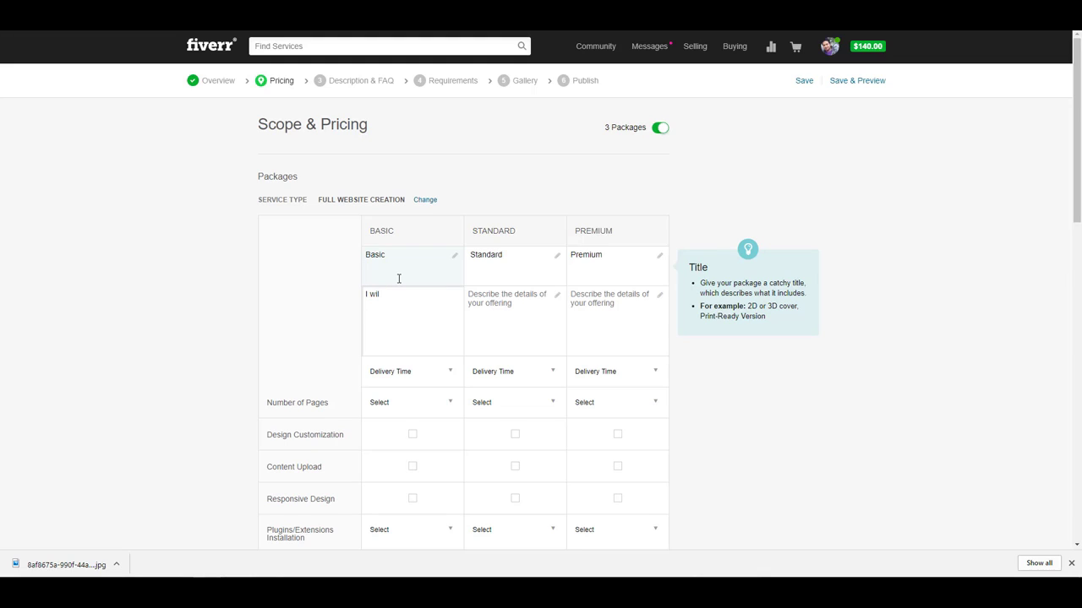
pyautogui.write('ill create responsive 1 page website')
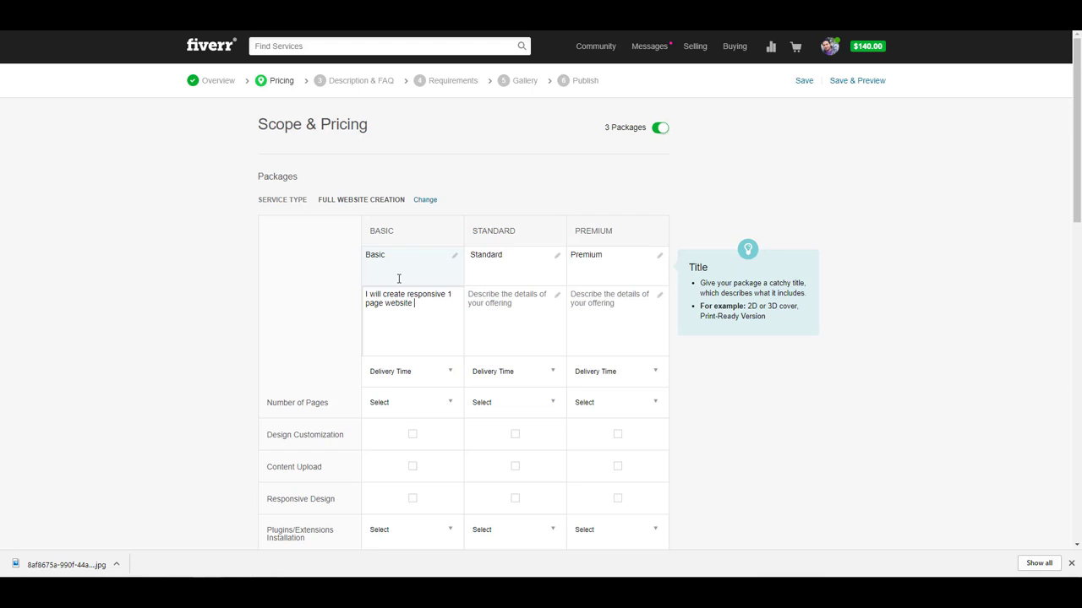
# Step: Set the Basic package to 3 Days Delivery and its number of pages to 1
pyautogui.click(419, 371)
pyautogui.click(415, 432)
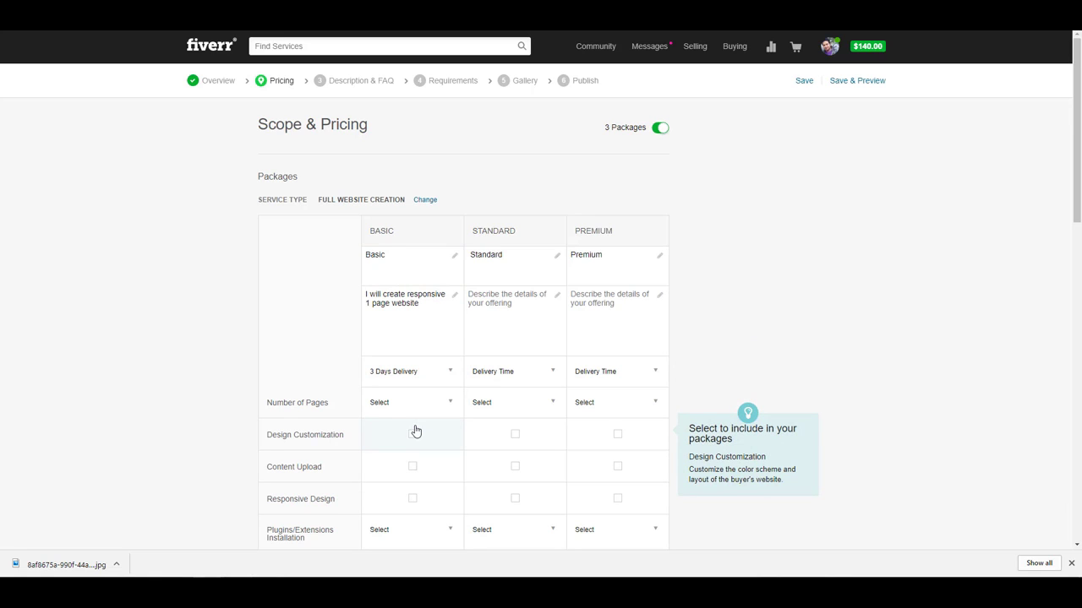
pyautogui.click(425, 405)
pyautogui.scroll(-2, 346, 409)
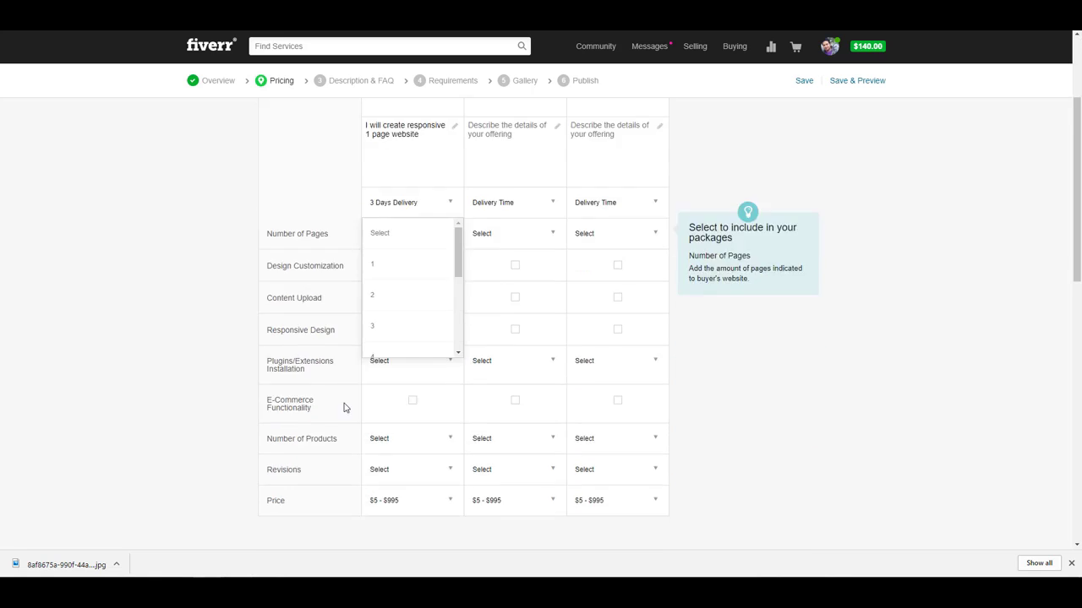
pyautogui.click(391, 273)
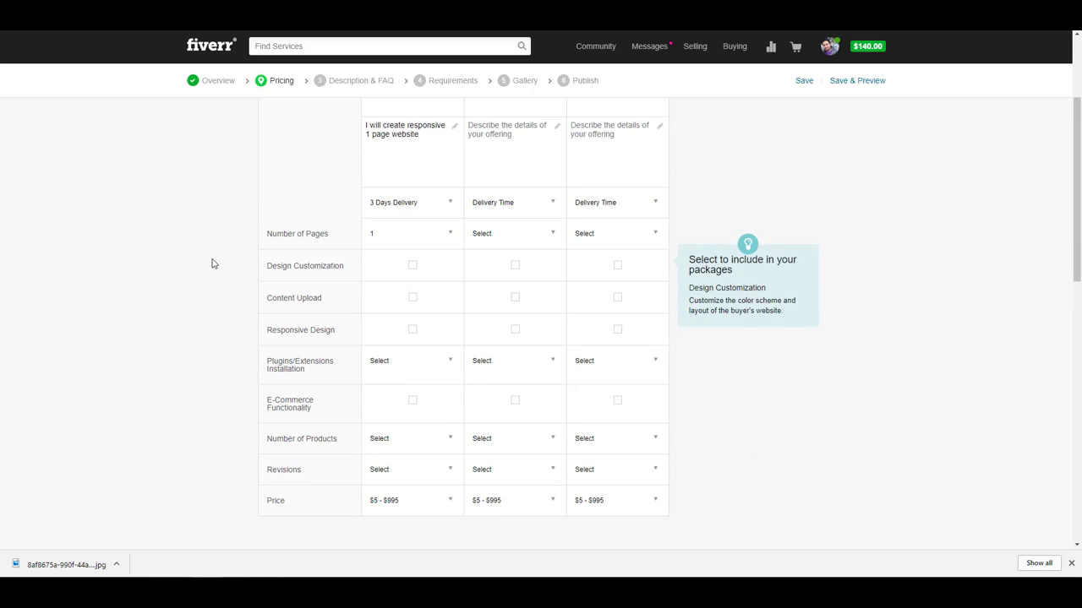
# Step: Include Design Customization, Content Upload and Responsive Design in the Basic package
pyautogui.scroll(2, 293, 314)
pyautogui.click(414, 379)
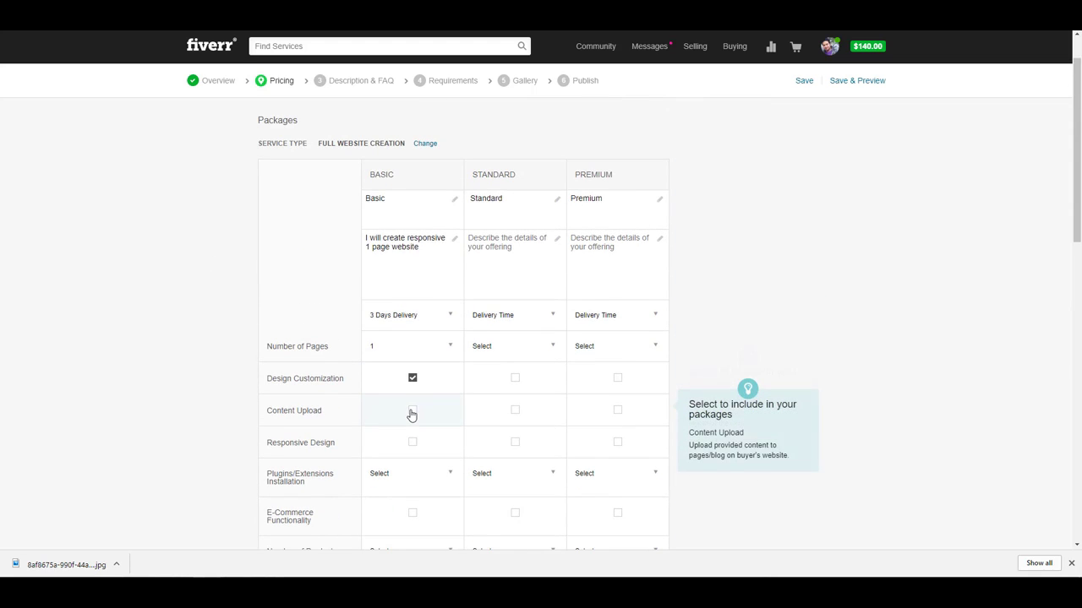
pyautogui.click(413, 411)
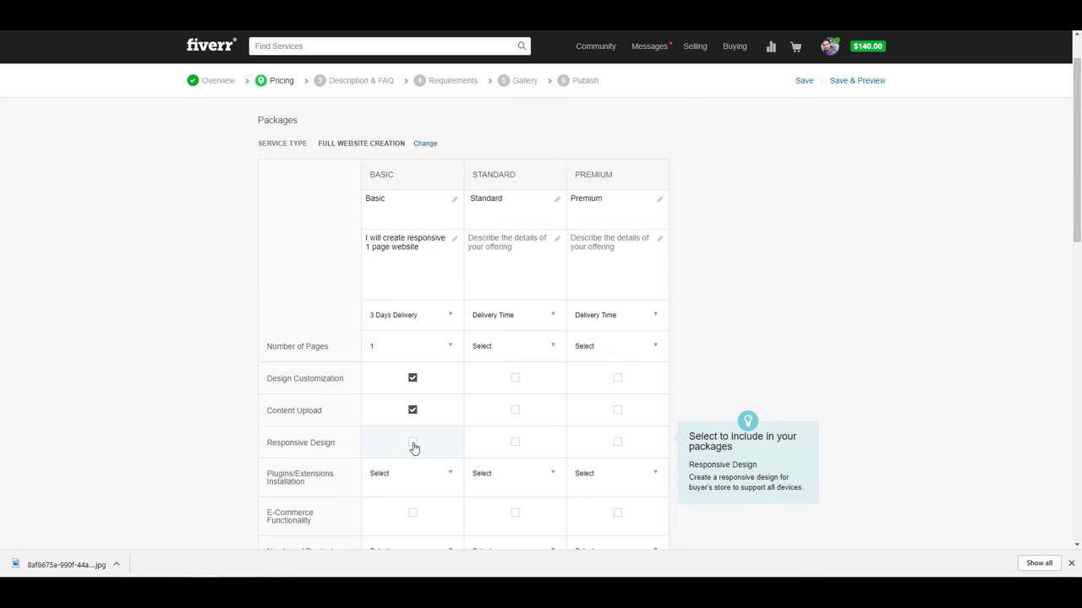
pyautogui.click(413, 443)
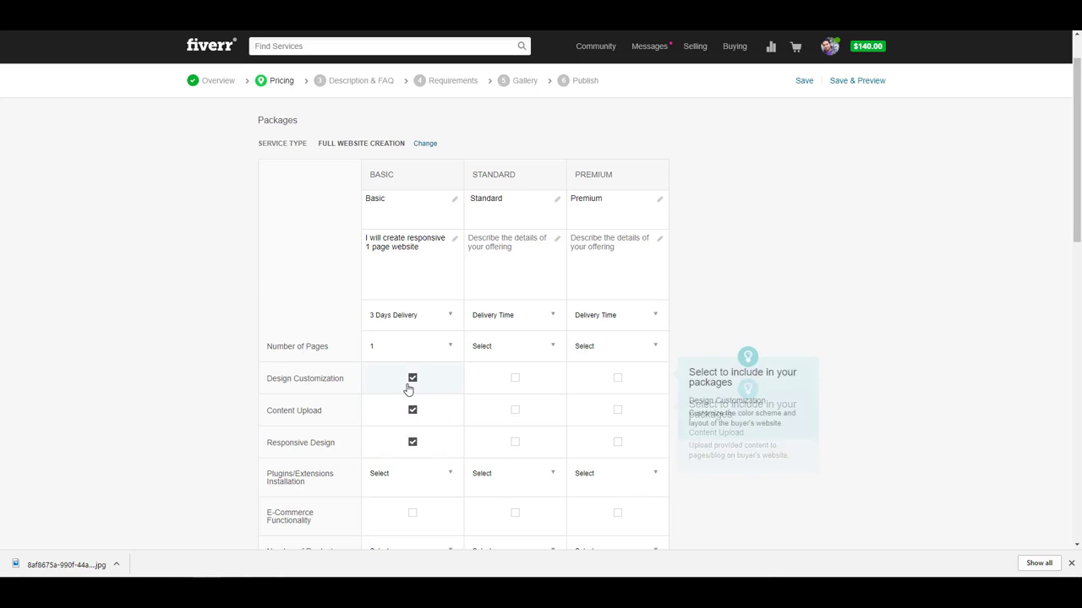
pyautogui.scroll(-2, 408, 389)
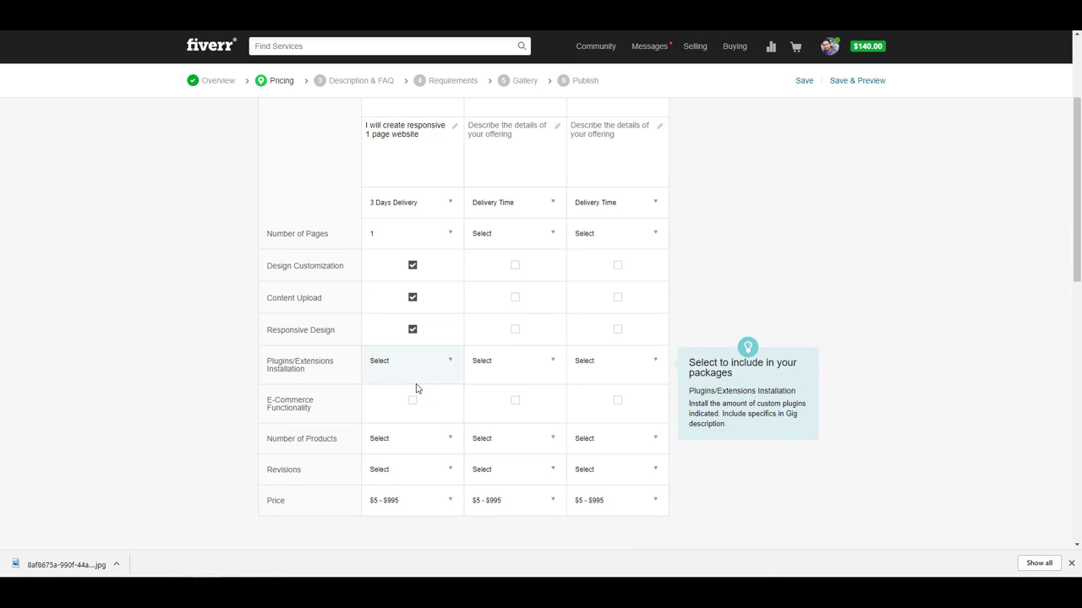
pyautogui.click(428, 371)
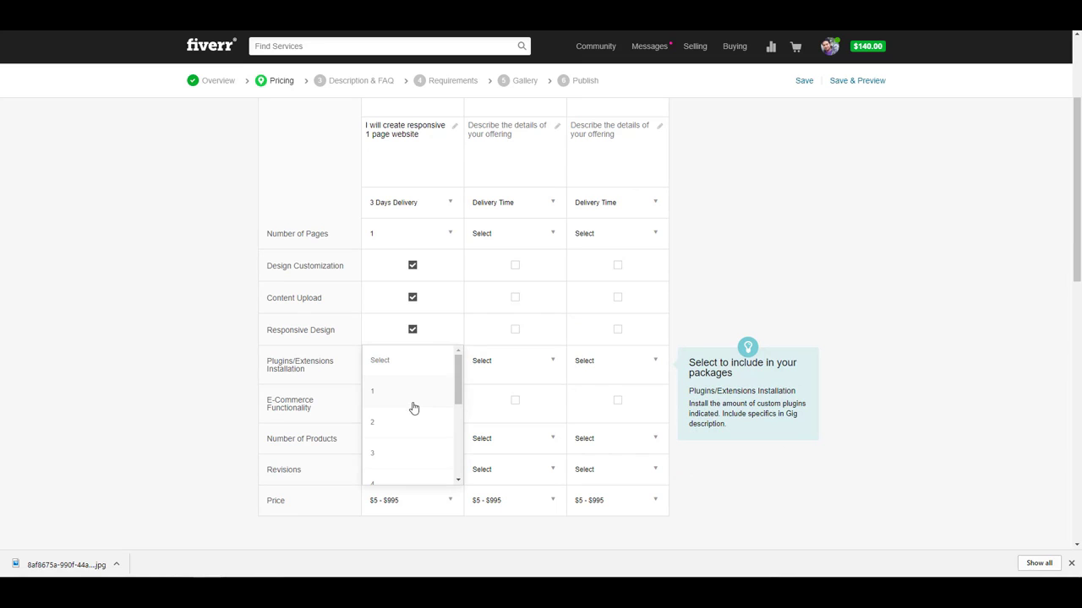
pyautogui.click(413, 365)
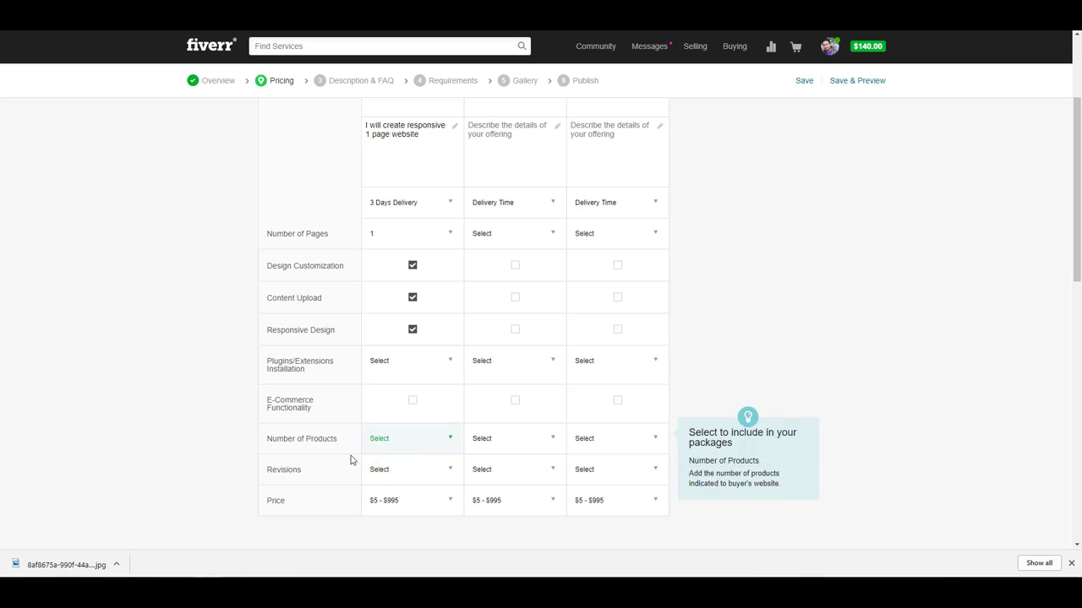
# Step: Set the Basic package's revisions to 5 and its price to $40
pyautogui.click(441, 471)
pyautogui.scroll(-1, 426, 484)
pyautogui.click(399, 499)
pyautogui.click(409, 499)
pyautogui.scroll(-3, 407, 507)
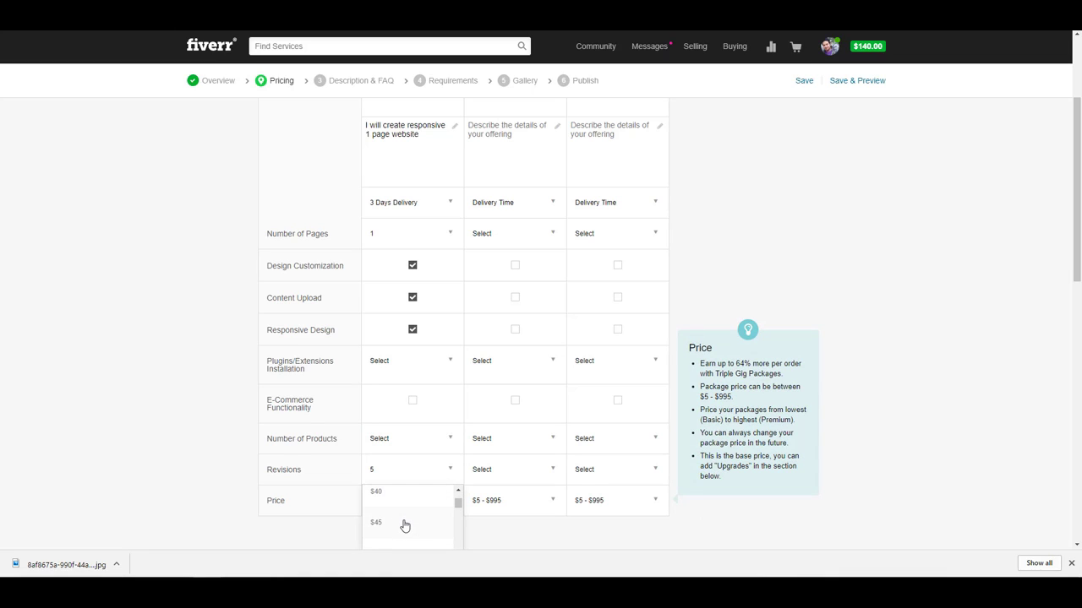
pyautogui.click(411, 504)
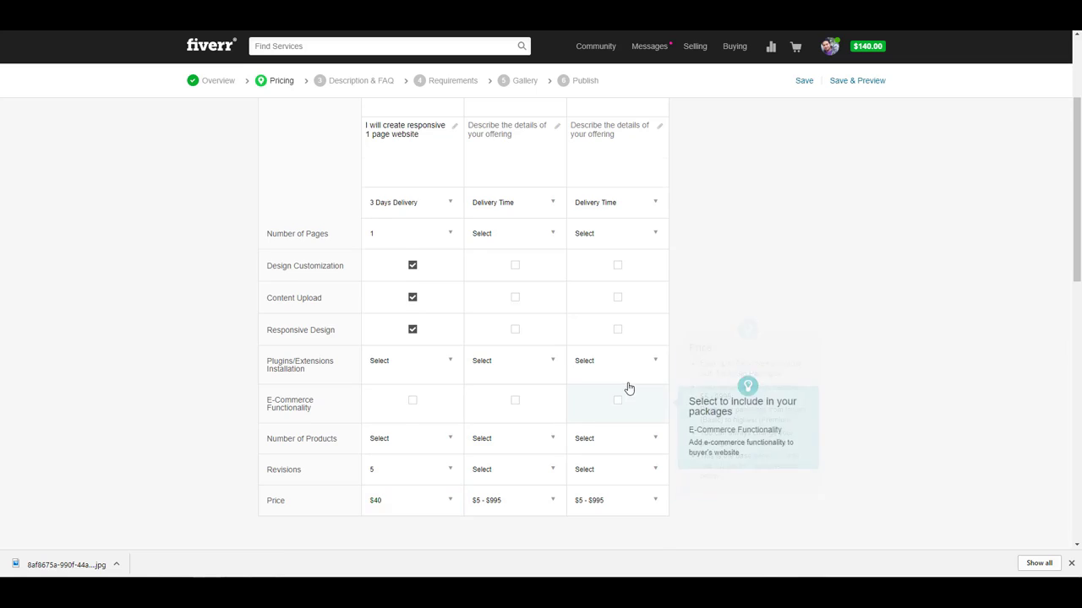
# Step: Describe the Standard package as "i will create 5 pages website"
pyautogui.scroll(2, 524, 338)
pyautogui.click(518, 324)
pyautogui.write('i will cr')
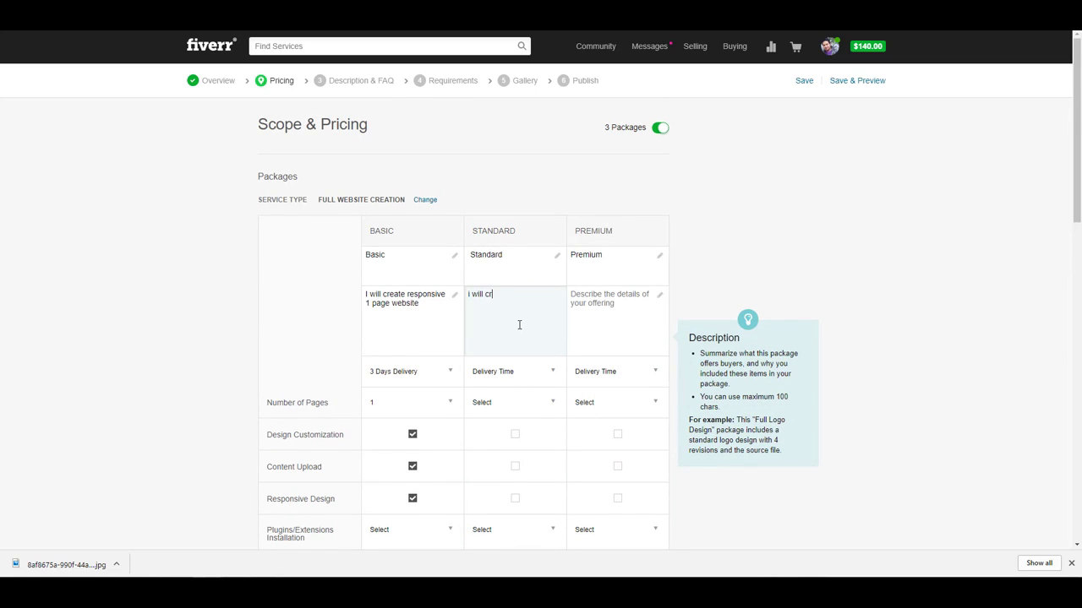
pyautogui.write('eate 5 pages website')
# Step: Set the Standard package to 3 Days Delivery and its number of pages to 5
pyautogui.click(517, 377)
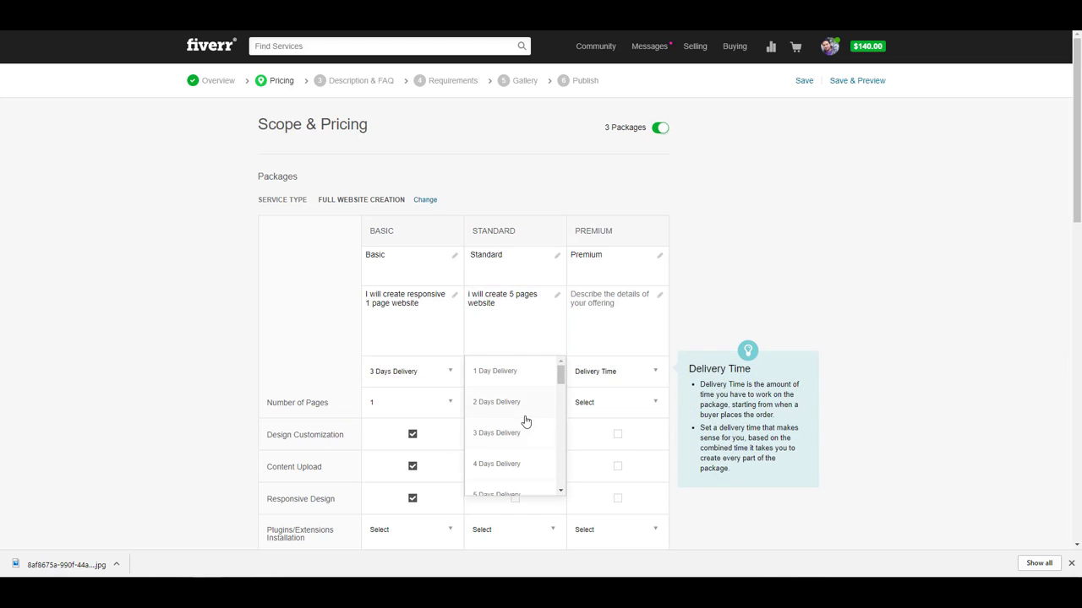
pyautogui.click(515, 434)
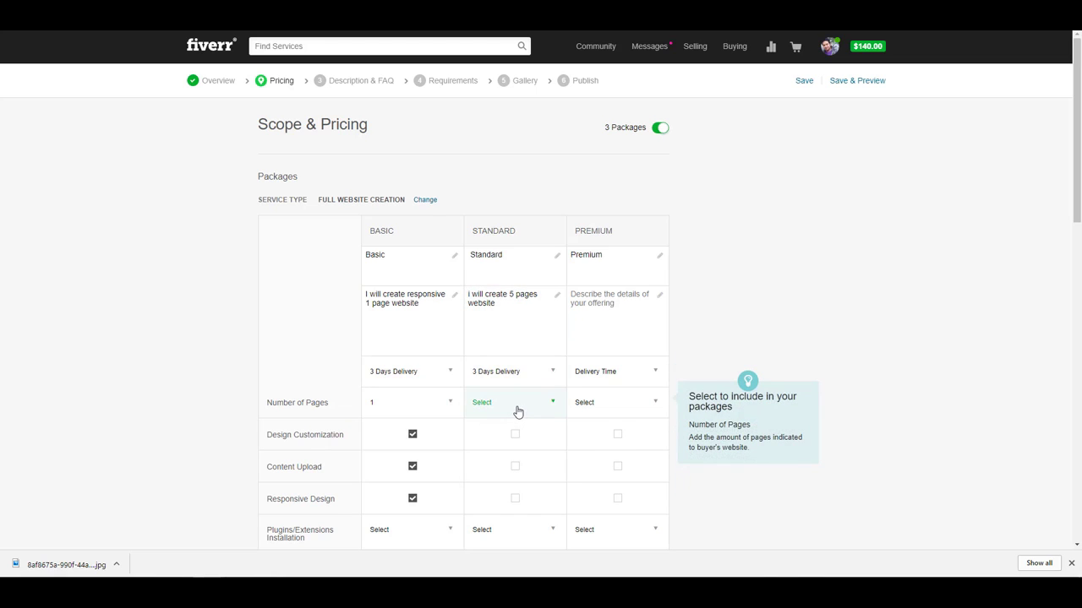
pyautogui.click(515, 409)
pyautogui.scroll(-2, 503, 468)
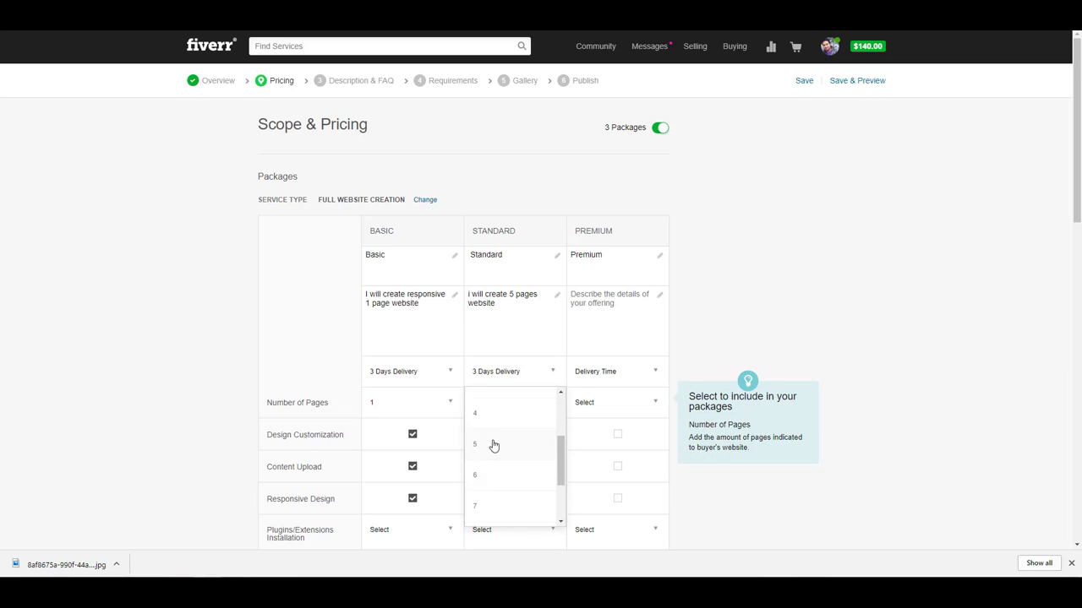
pyautogui.click(533, 409)
# Step: Include Design Customization, Content Upload and Responsive Design in the Standard package
pyautogui.scroll(-1, 183, 329)
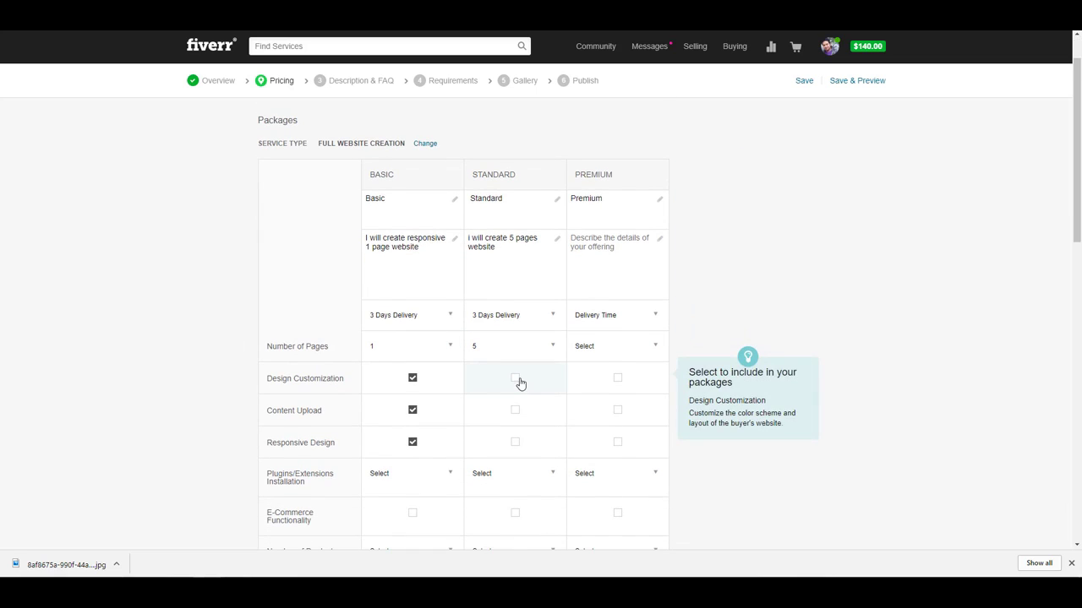
pyautogui.click(515, 378)
pyautogui.click(514, 410)
pyautogui.click(515, 442)
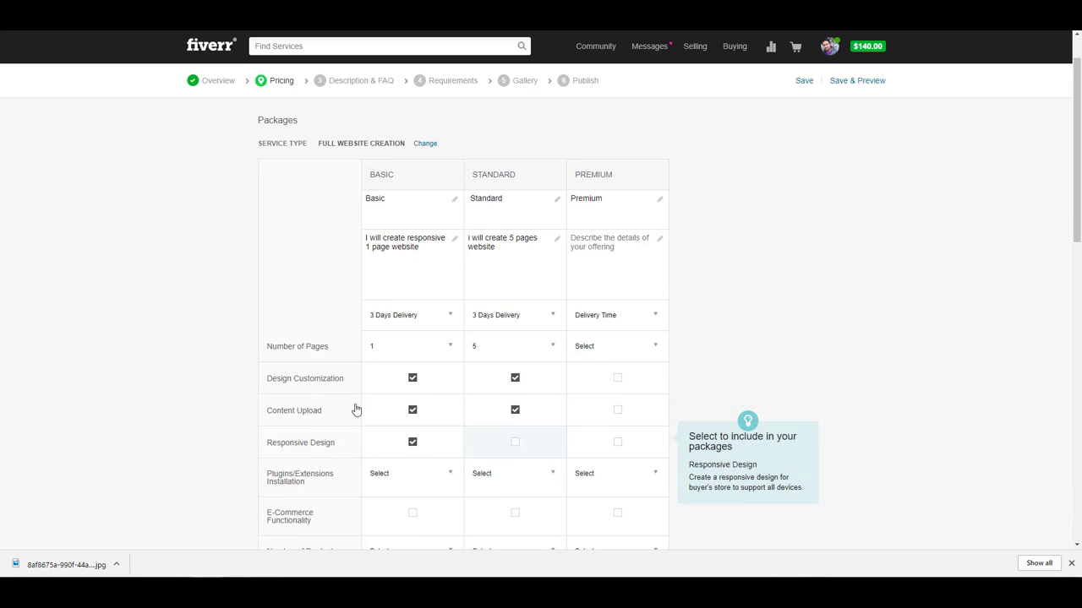
pyautogui.scroll(-2, 175, 329)
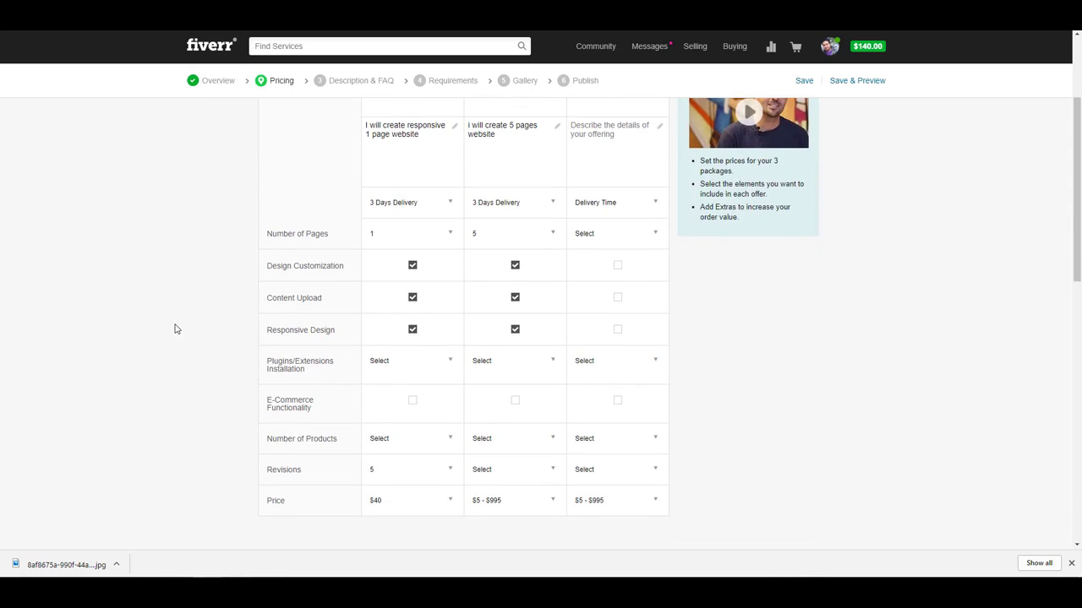
pyautogui.click(519, 371)
pyautogui.click(101, 345)
pyautogui.scroll(-2, 109, 340)
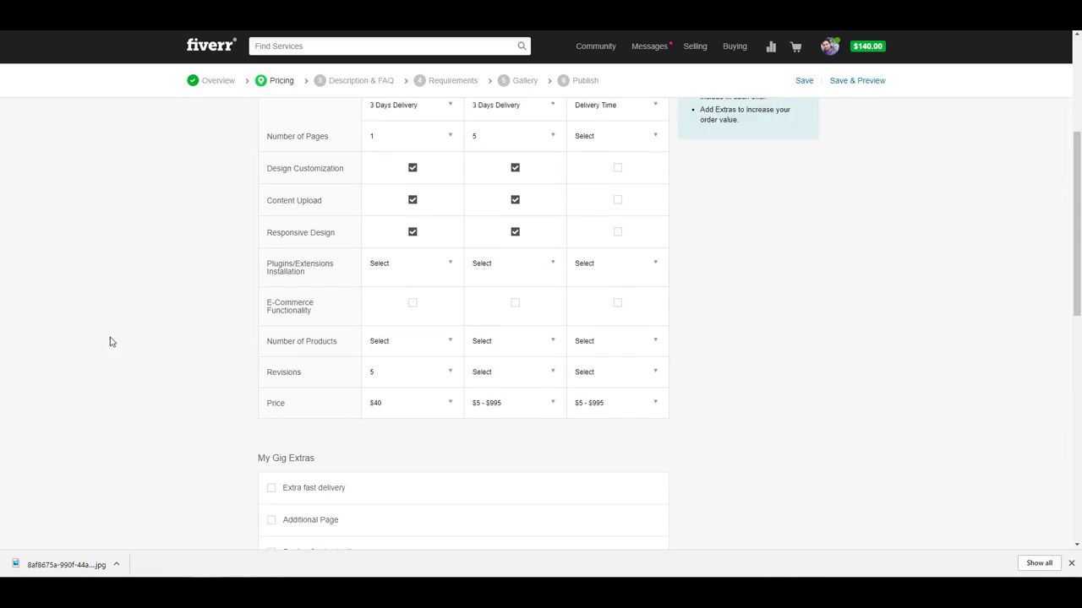
pyautogui.click(515, 253)
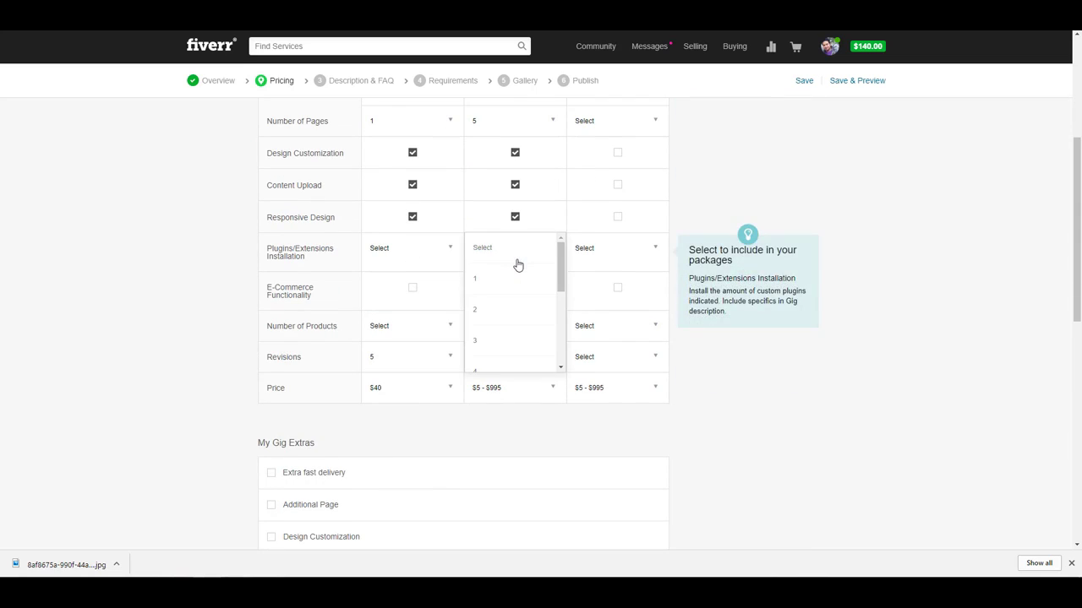
pyautogui.click(113, 322)
pyautogui.click(483, 332)
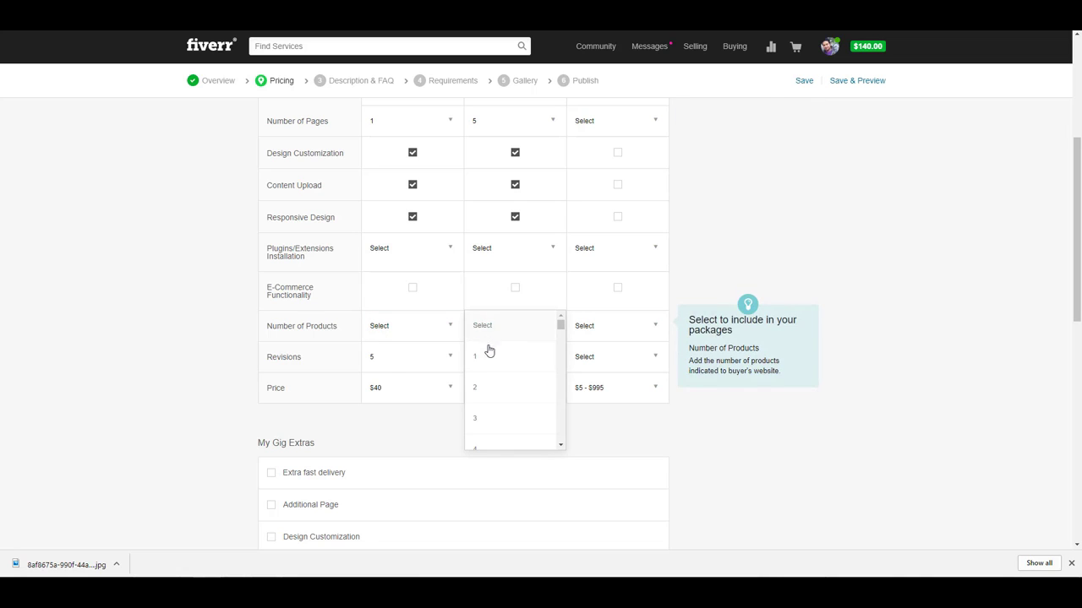
pyautogui.click(106, 328)
# Step: Set the Standard package's revisions to 5 and its price to $70
pyautogui.click(536, 370)
pyautogui.scroll(-2, 550, 420)
pyautogui.click(504, 439)
pyautogui.click(510, 396)
pyautogui.scroll(-2, 503, 456)
pyautogui.scroll(-4, 503, 460)
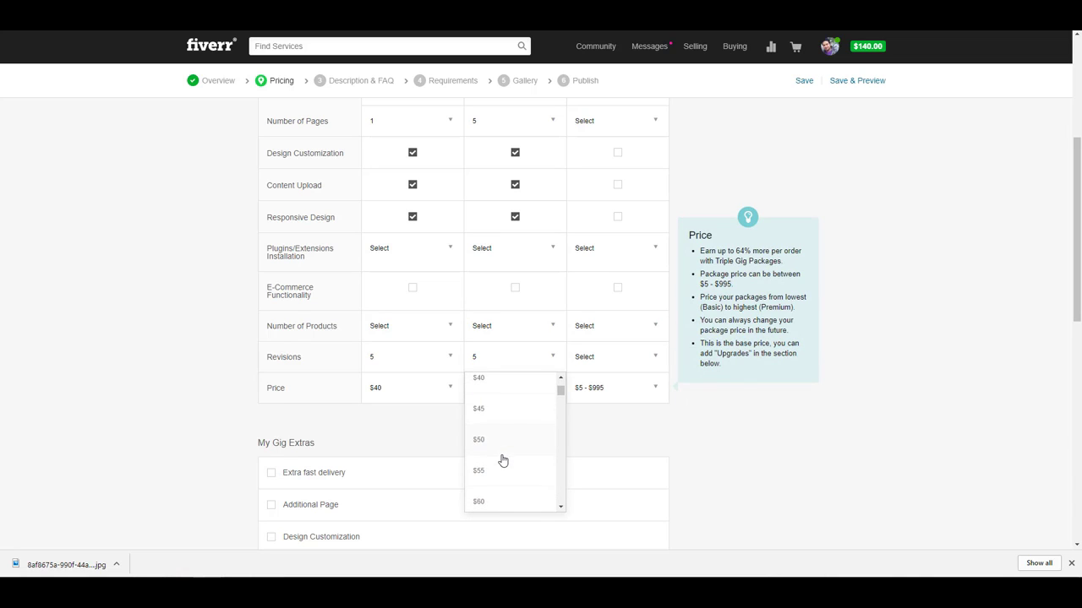
pyautogui.click(499, 456)
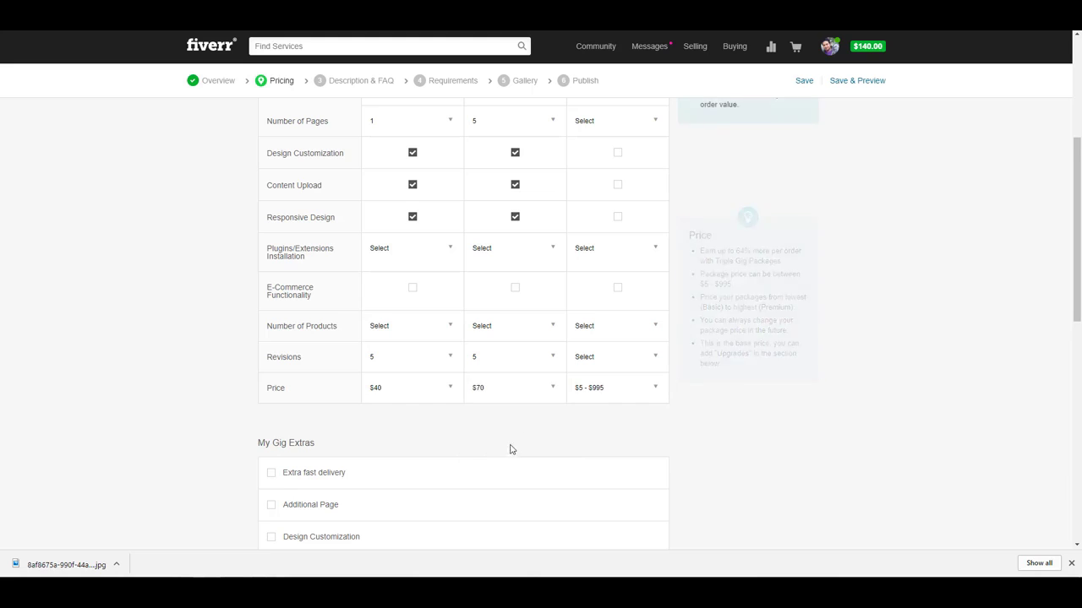
# Step: Describe the Premium package as "i will create 10 pages website with eCommerce", correcting the spelling of eCommerce
pyautogui.scroll(3, 543, 415)
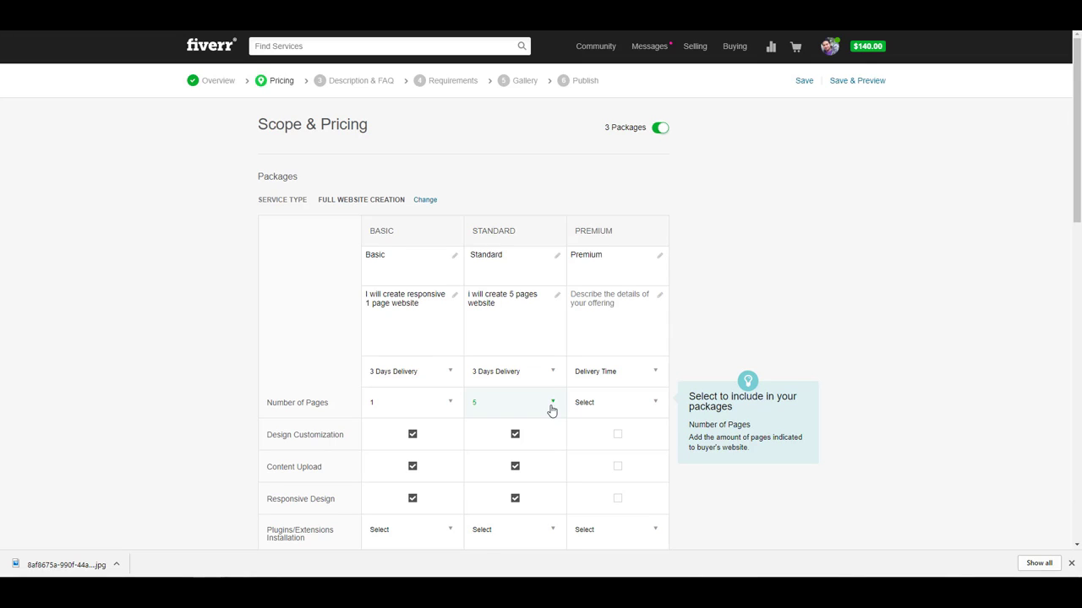
pyautogui.click(659, 328)
pyautogui.write('i will creat')
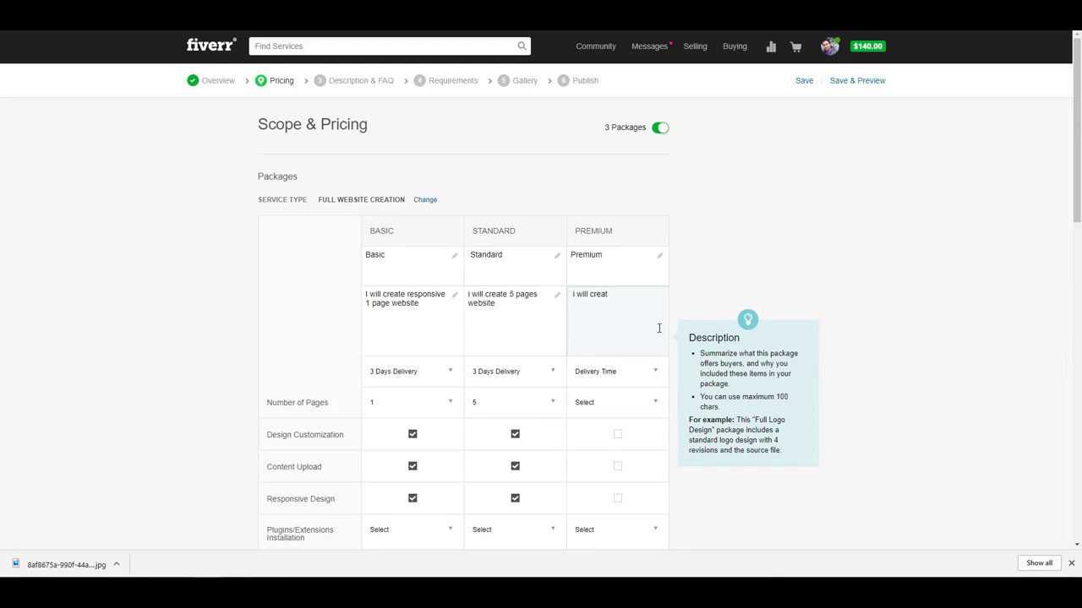
pyautogui.write('e 10 pages website with ecoomercew')
pyautogui.rightClick(651, 302)
pyautogui.click(686, 310)
# Step: Set the Premium package to 7 Days Delivery and its number of pages to 10
pyautogui.click(614, 372)
pyautogui.scroll(-1, 605, 448)
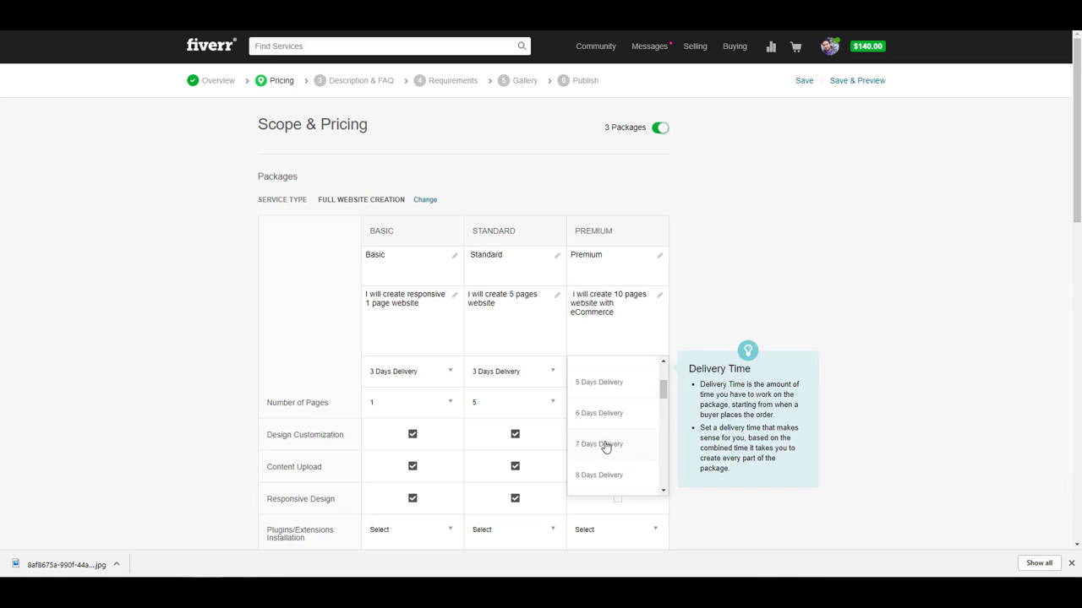
pyautogui.click(605, 447)
pyautogui.scroll(-1, 423, 376)
pyautogui.click(625, 347)
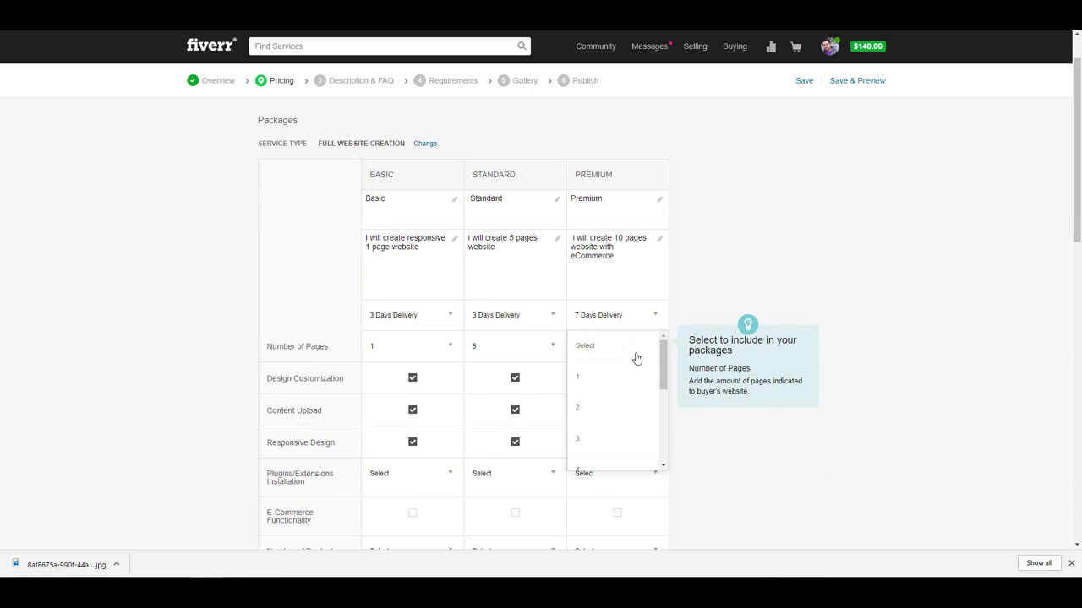
pyautogui.scroll(-2, 614, 413)
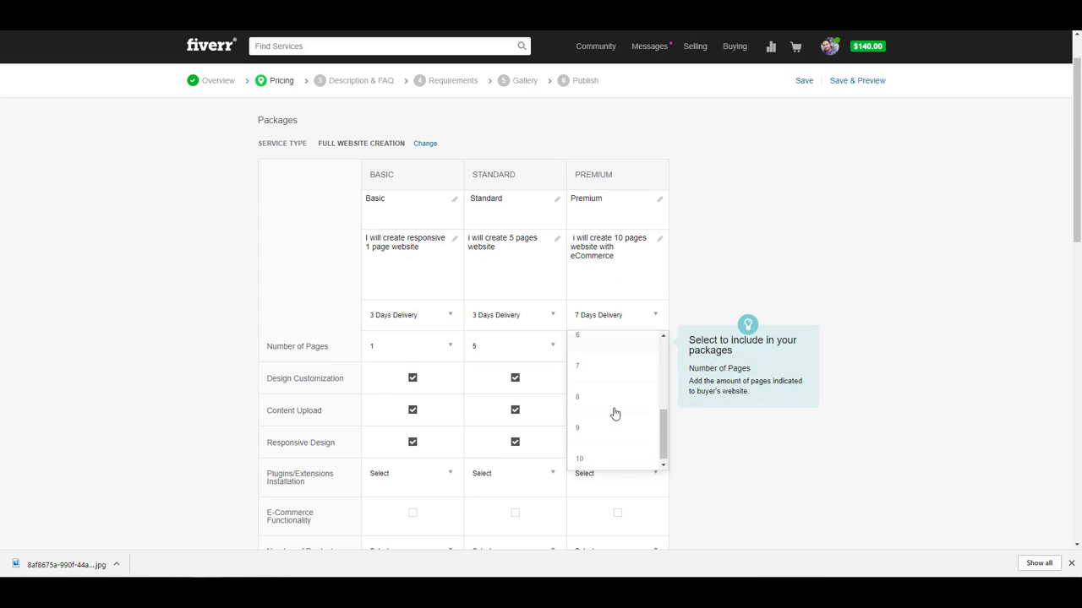
pyautogui.click(600, 453)
# Step: Include Design Customization, Content Upload and Responsive Design in the Premium package
pyautogui.scroll(-1, 357, 376)
pyautogui.click(621, 268)
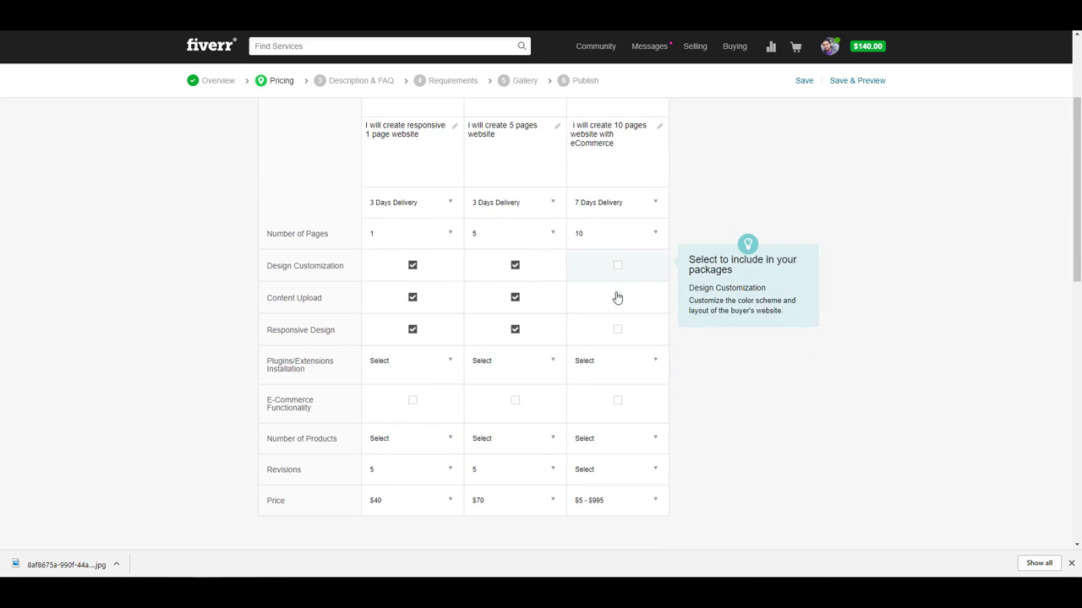
pyautogui.click(623, 305)
pyautogui.click(618, 329)
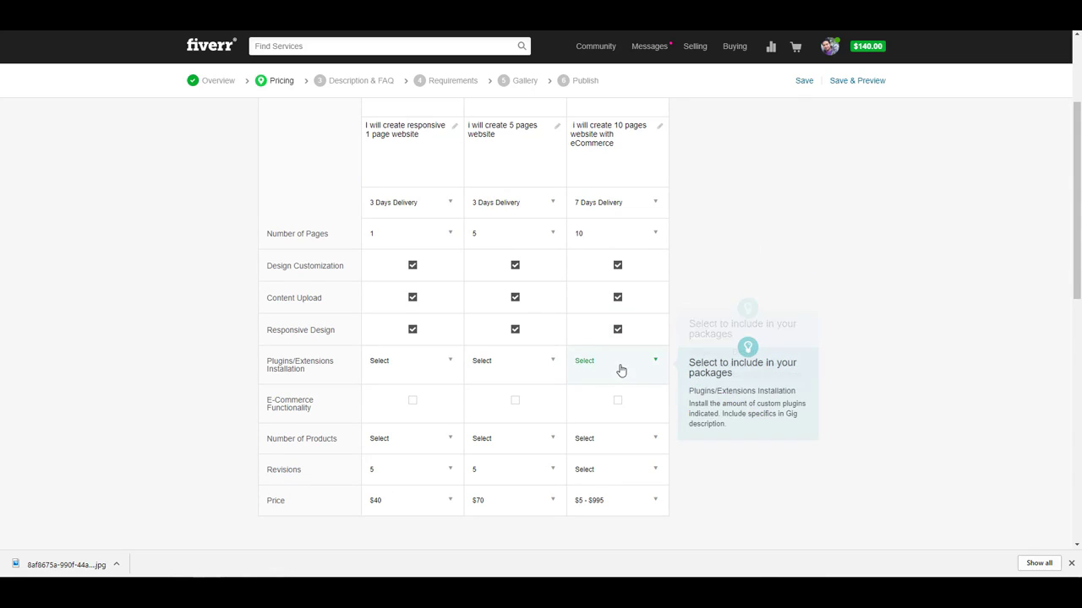
# Step: Set the Premium package's plugins/extensions installation to 5 and include E-Commerce Functionality
pyautogui.click(617, 363)
pyautogui.scroll(-3, 614, 376)
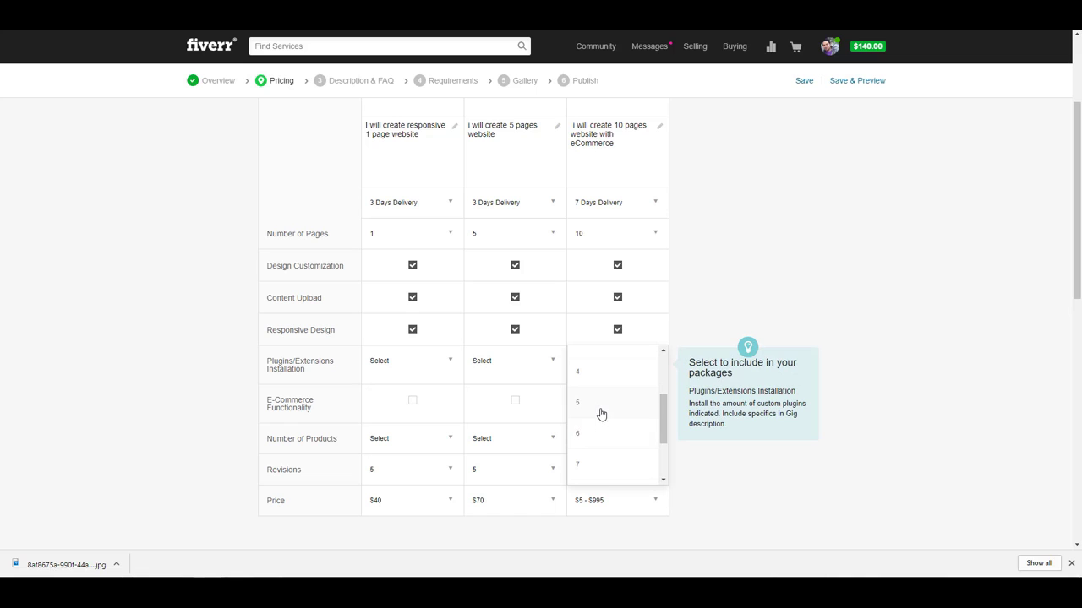
pyautogui.click(600, 412)
pyautogui.click(616, 403)
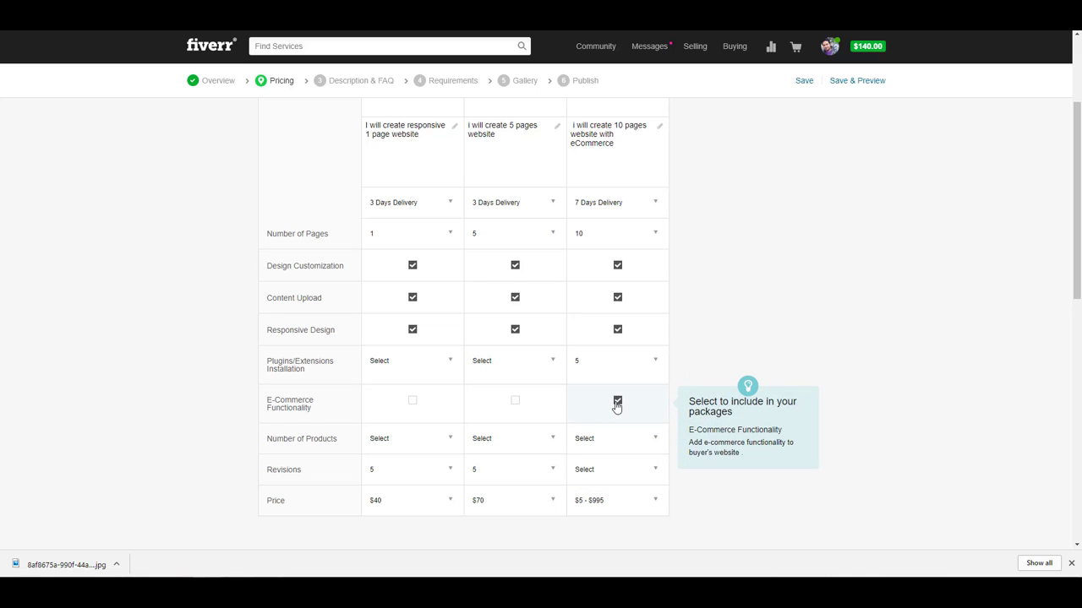
# Step: Set the Premium package's number of products to 10 and its revisions to 9
pyautogui.click(616, 443)
pyautogui.scroll(-3, 618, 461)
pyautogui.scroll(-2, 614, 525)
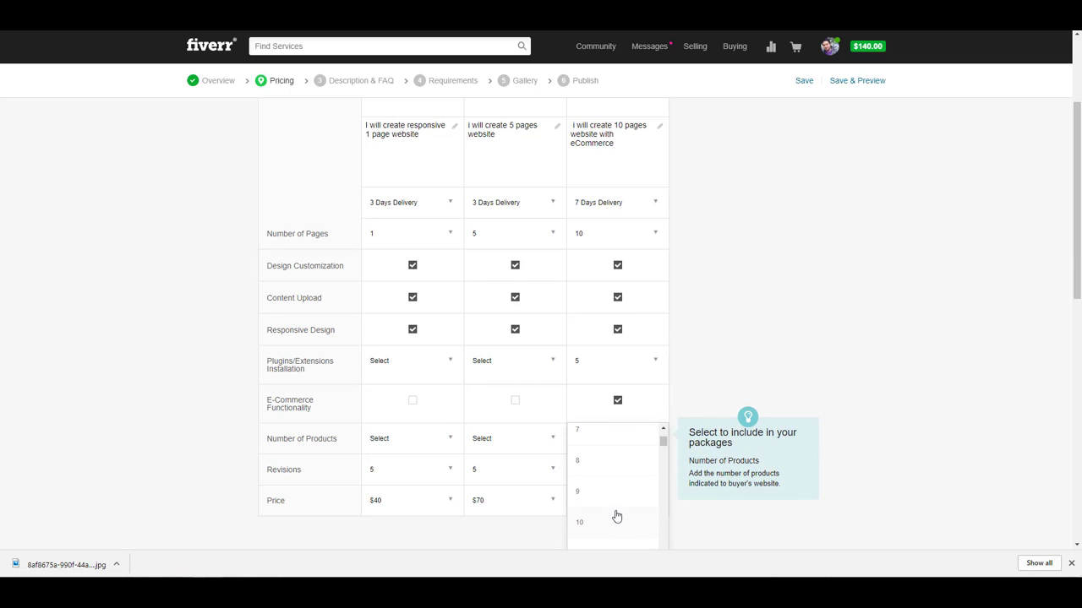
pyautogui.click(608, 521)
pyautogui.scroll(-1, 596, 480)
pyautogui.click(601, 424)
pyautogui.scroll(-4, 595, 470)
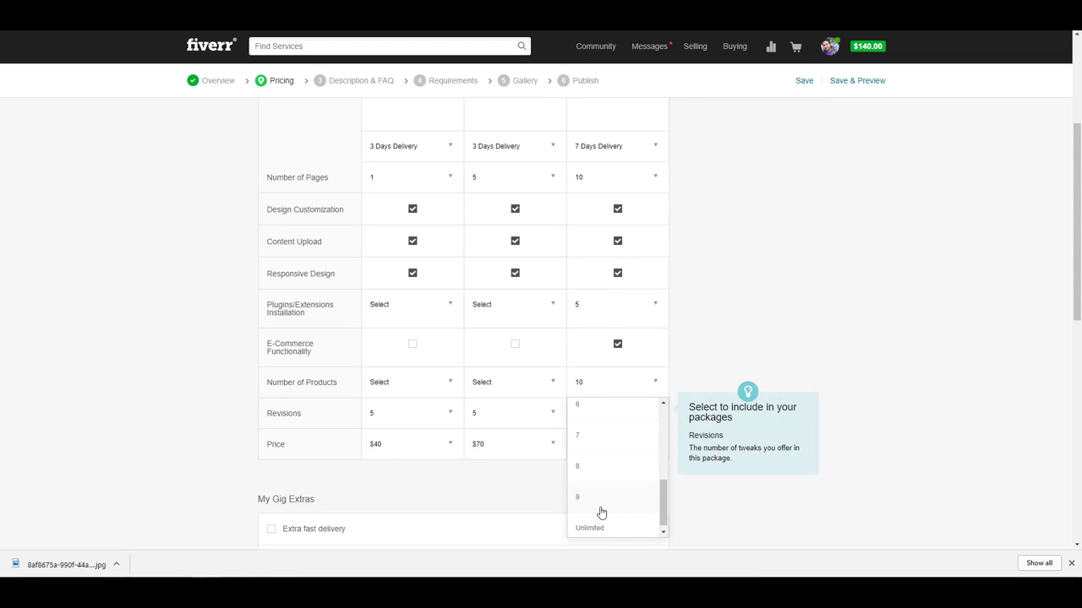
pyautogui.click(601, 490)
# Step: Set the Premium package's price to $150
pyautogui.click(610, 453)
pyautogui.scroll(-8, 598, 473)
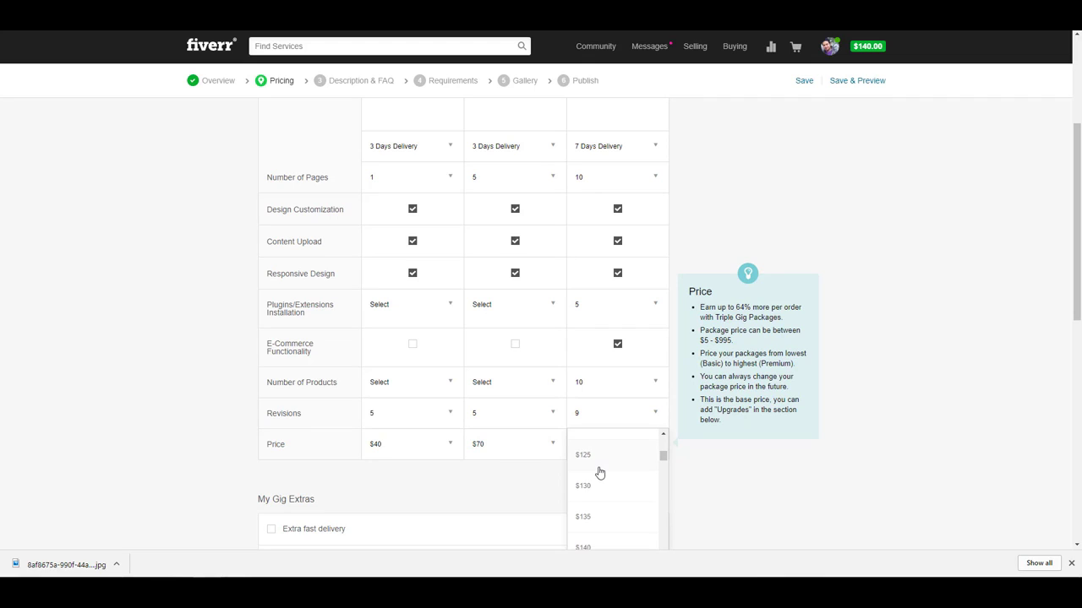
pyautogui.scroll(-2, 597, 521)
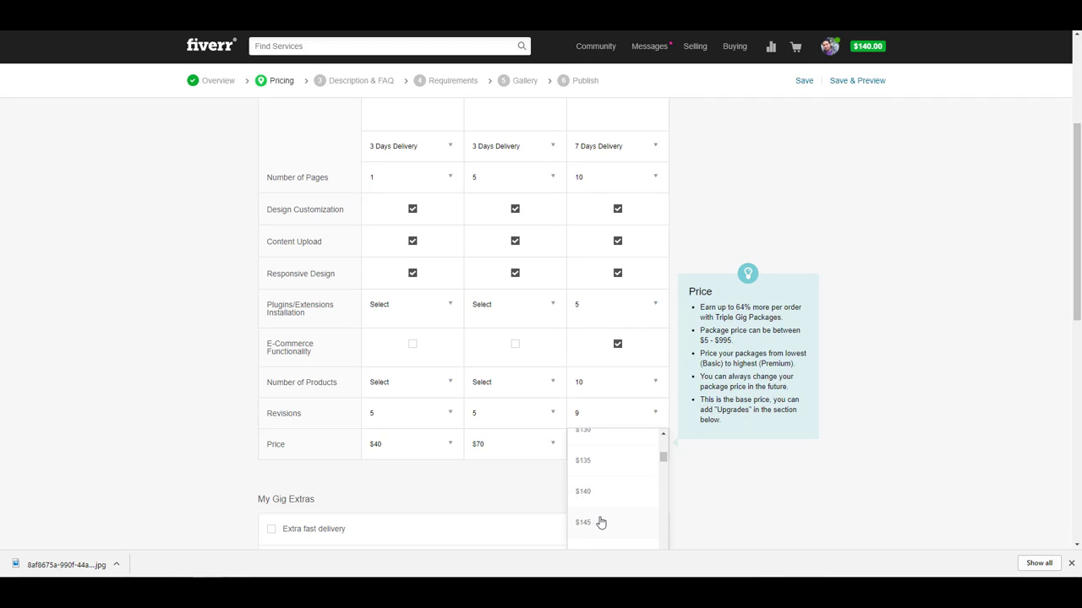
pyautogui.scroll(-4, 600, 522)
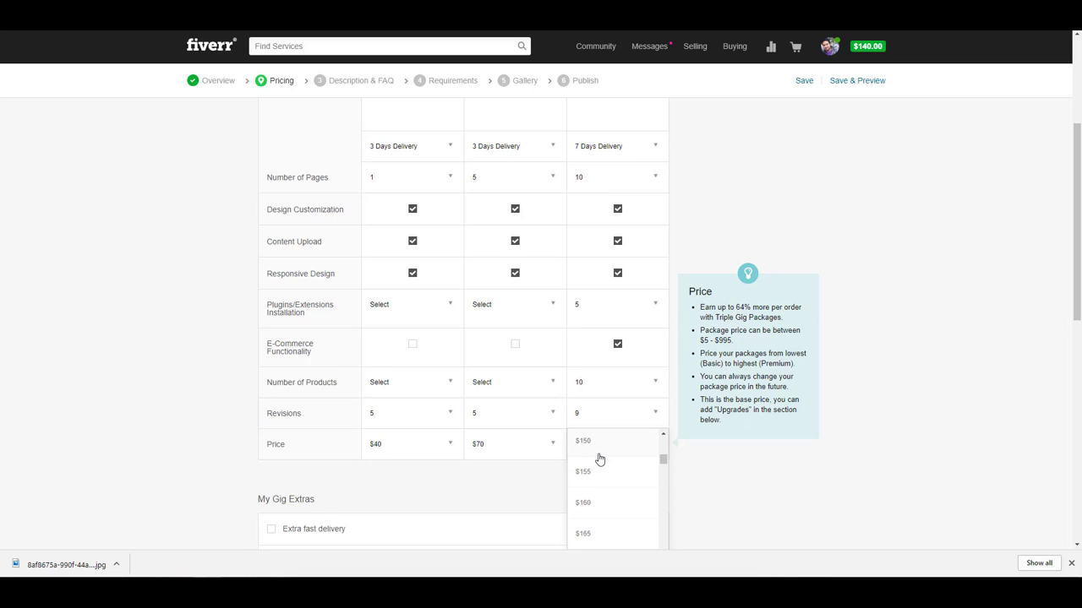
pyautogui.click(600, 455)
# Step: Enable the Extra fast delivery gig extra and offer 2-day delivery on the Basic package for an extra $40
pyautogui.scroll(-2, 155, 391)
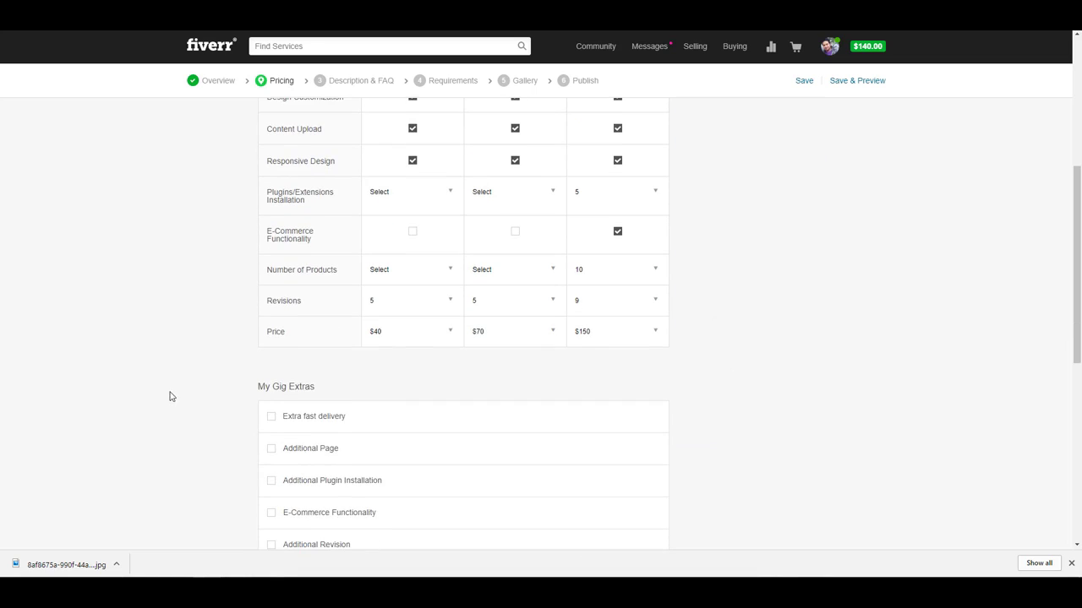
pyautogui.scroll(-2, 192, 388)
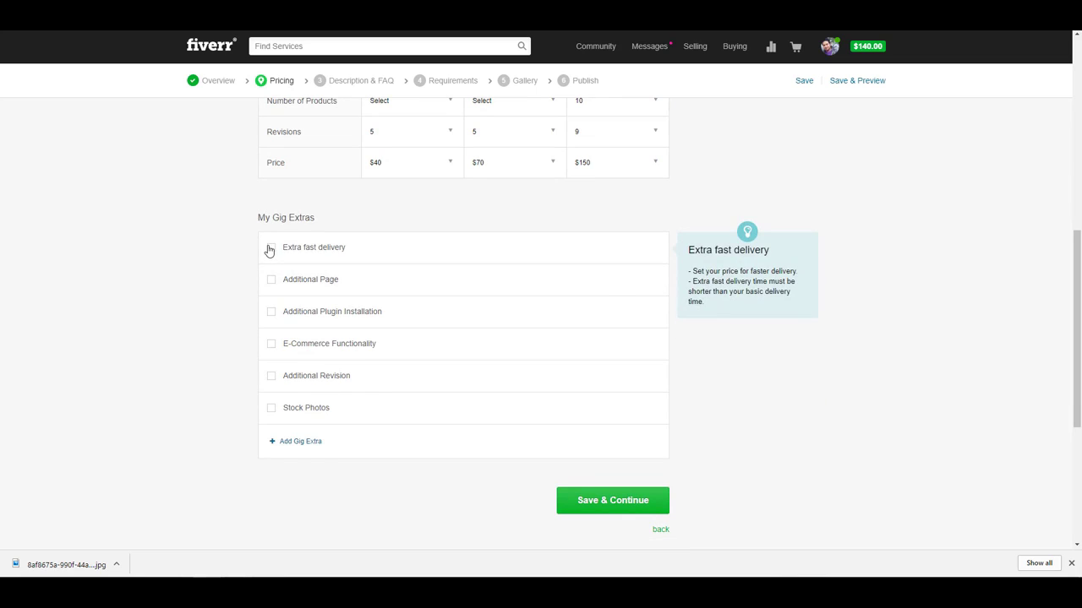
pyautogui.click(270, 247)
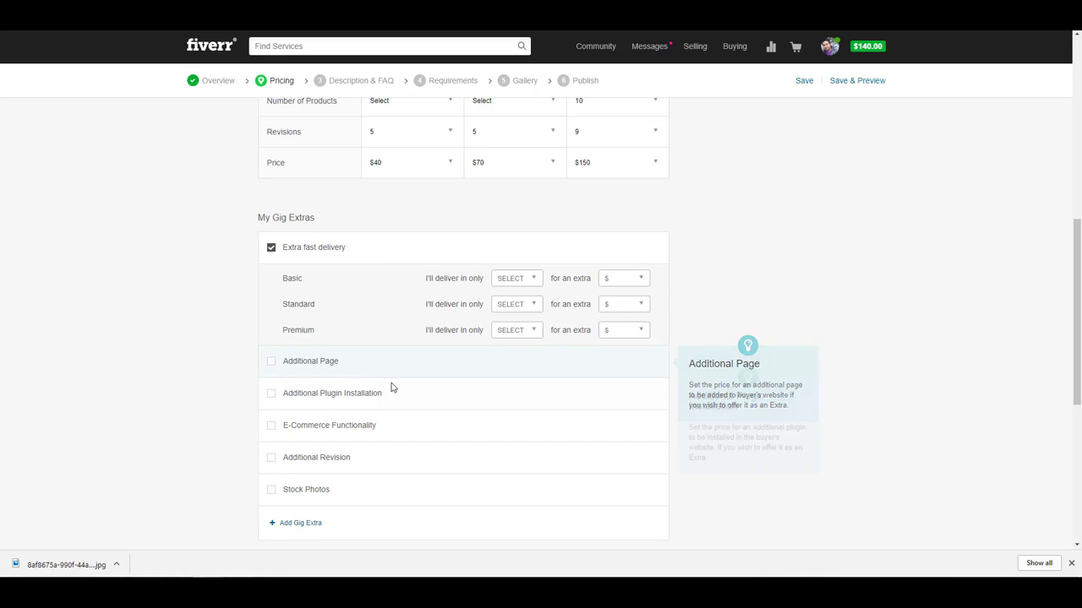
pyautogui.scroll(2, 411, 245)
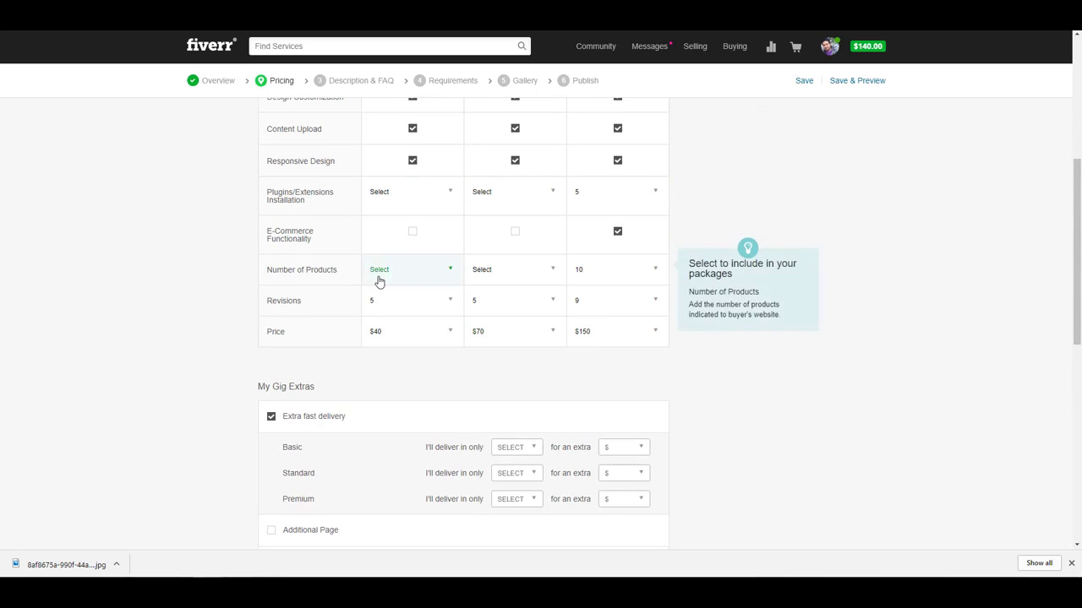
pyautogui.scroll(1, 379, 273)
pyautogui.scroll(-1, 555, 203)
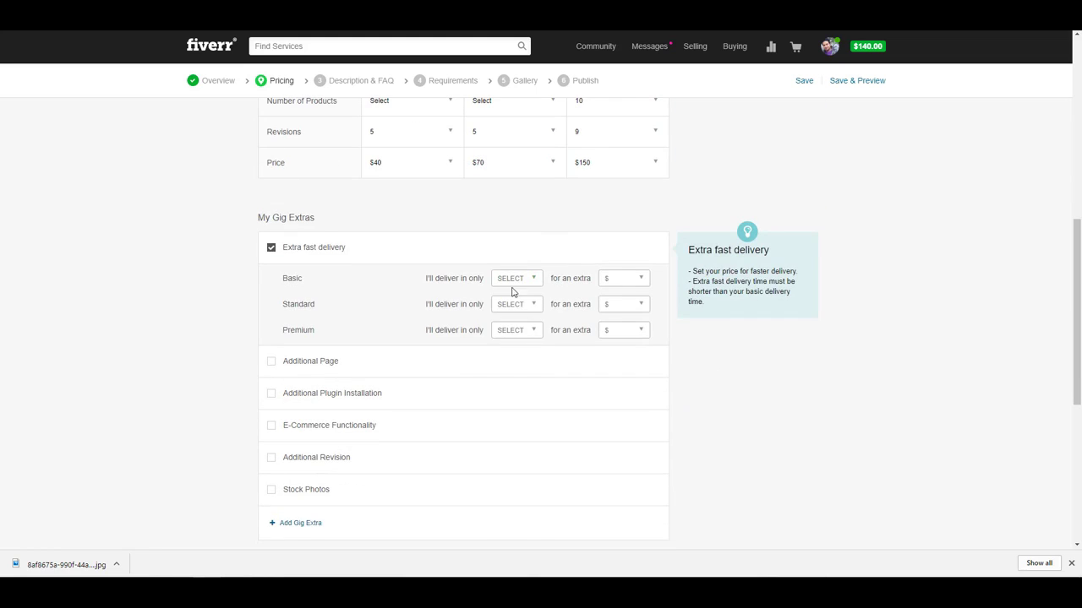
pyautogui.click(517, 282)
pyautogui.click(518, 330)
pyautogui.click(622, 280)
pyautogui.scroll(-2, 618, 318)
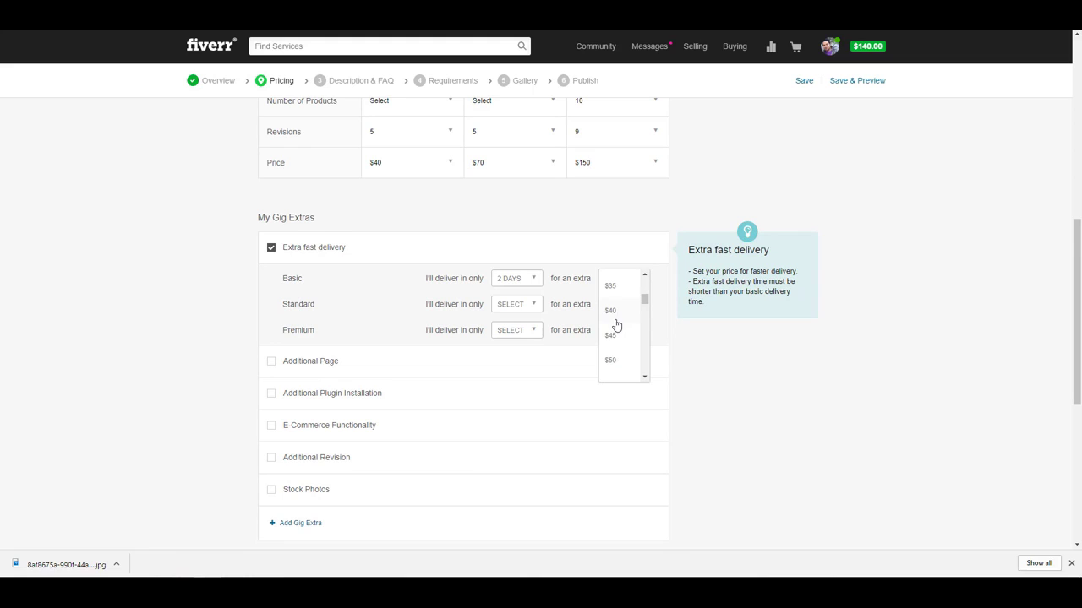
pyautogui.click(616, 310)
# Step: Set the Standard package's extra fast delivery to 2 days for an extra $35
pyautogui.click(510, 305)
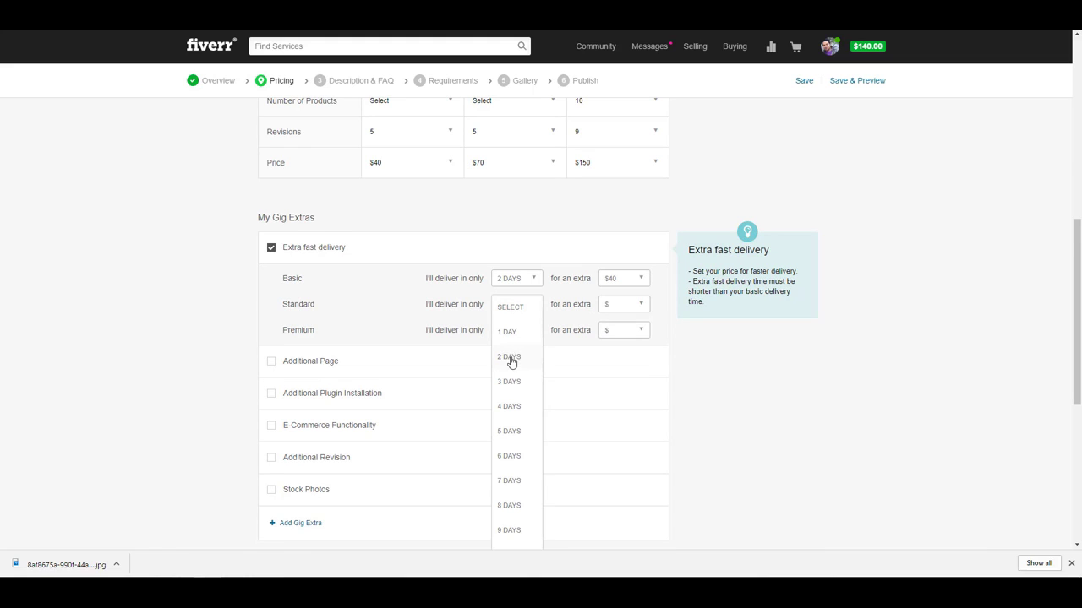
pyautogui.click(509, 384)
pyautogui.click(512, 313)
pyautogui.click(510, 357)
pyautogui.click(616, 306)
pyautogui.scroll(-1, 616, 369)
pyautogui.scroll(-1, 615, 370)
pyautogui.click(615, 370)
# Step: Set the Premium package's extra fast delivery to 5 days for an extra $40
pyautogui.click(533, 334)
pyautogui.scroll(-2, 519, 385)
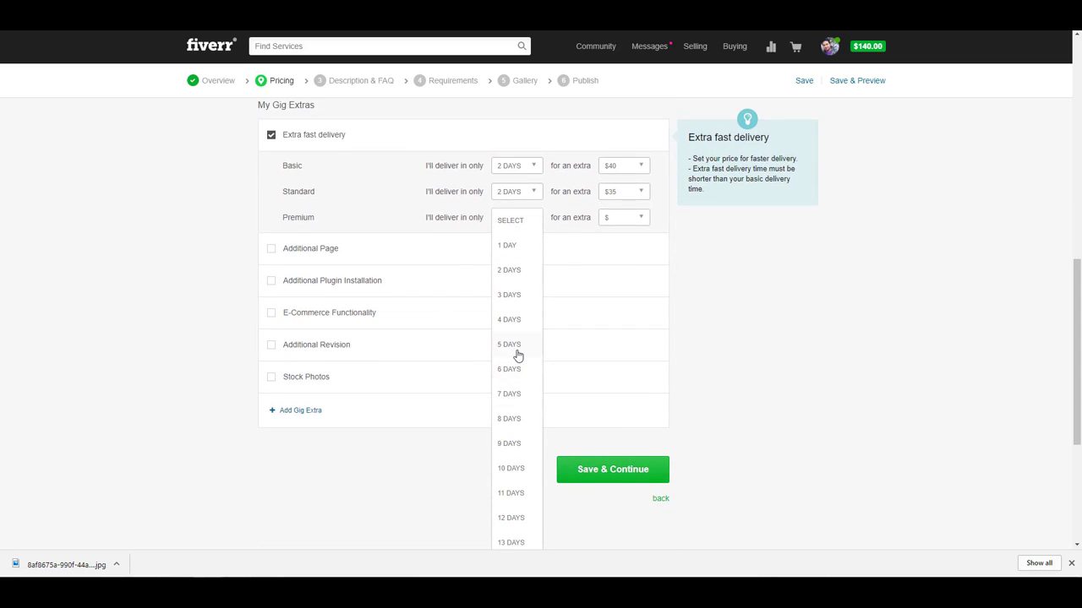
pyautogui.click(515, 346)
pyautogui.click(635, 217)
pyautogui.scroll(-2, 629, 267)
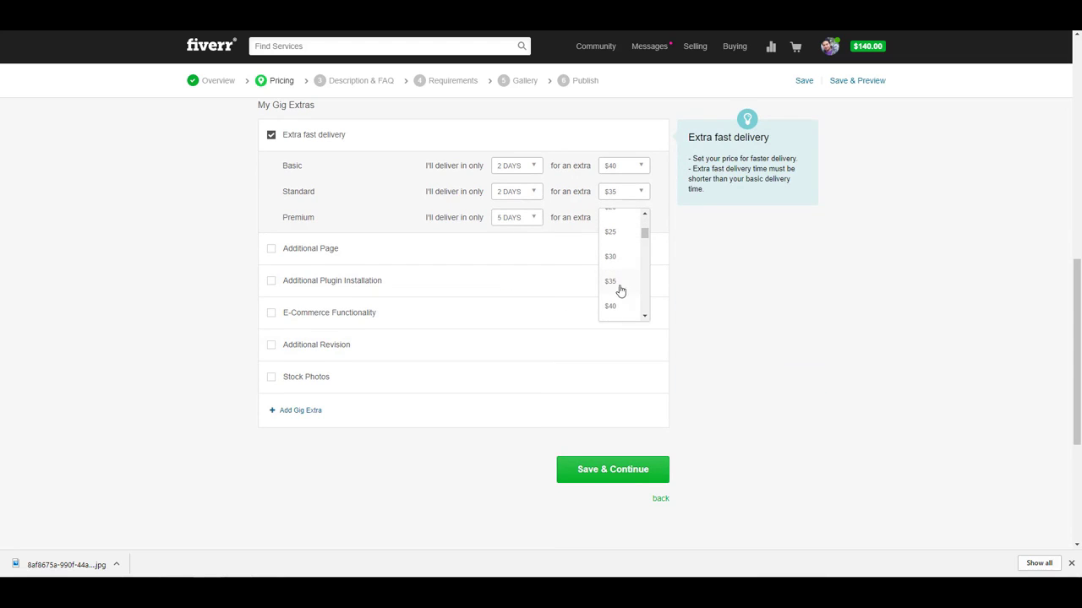
pyautogui.click(616, 310)
# Step: Enable the Additional Page extra for $15 with 1 additional day
pyautogui.click(272, 251)
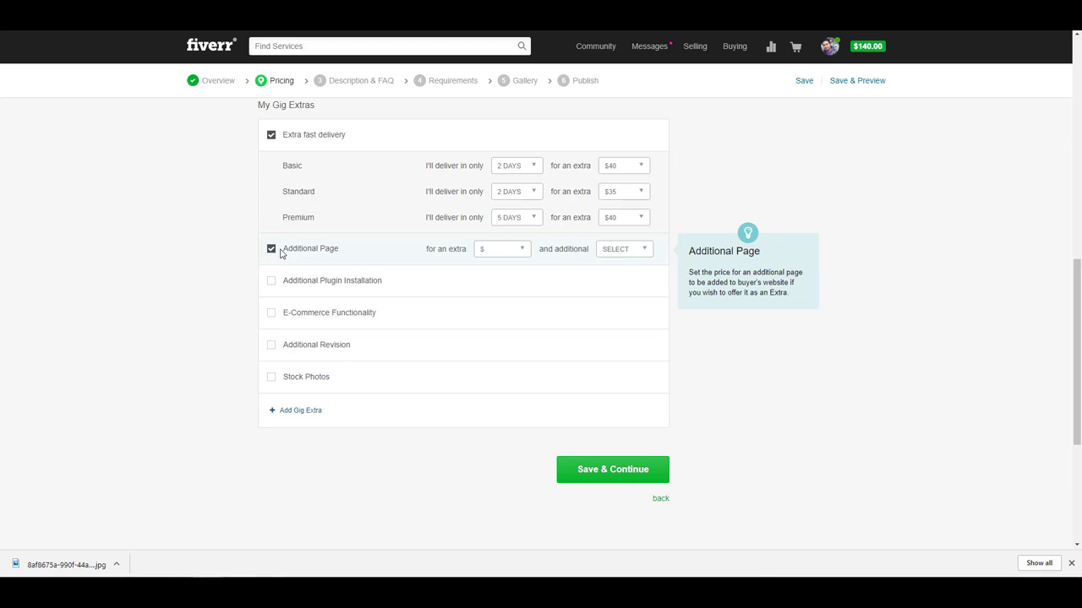
pyautogui.click(521, 252)
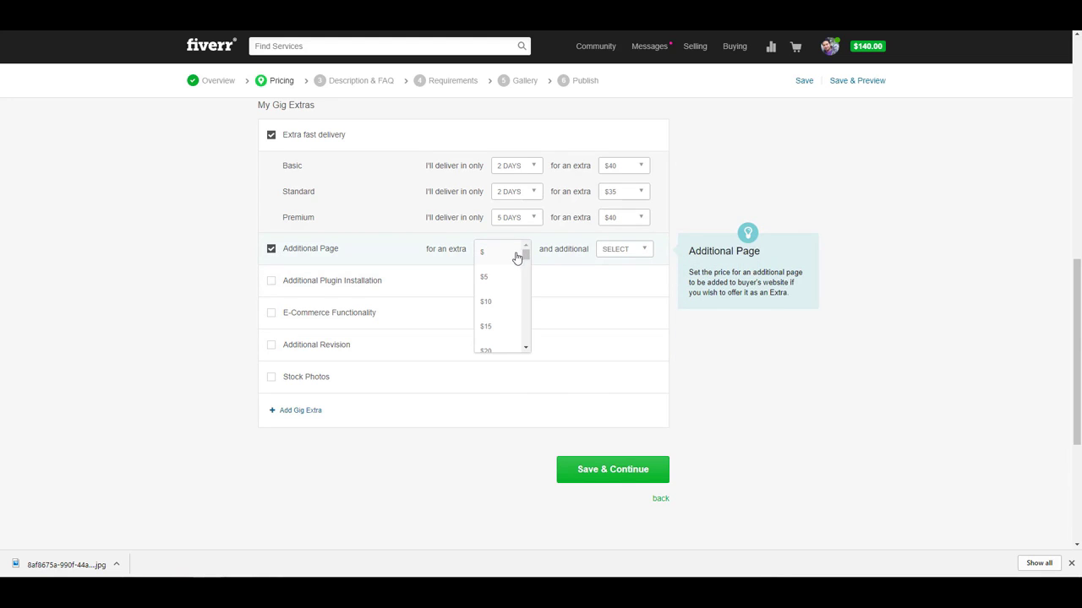
pyautogui.click(505, 328)
pyautogui.click(635, 251)
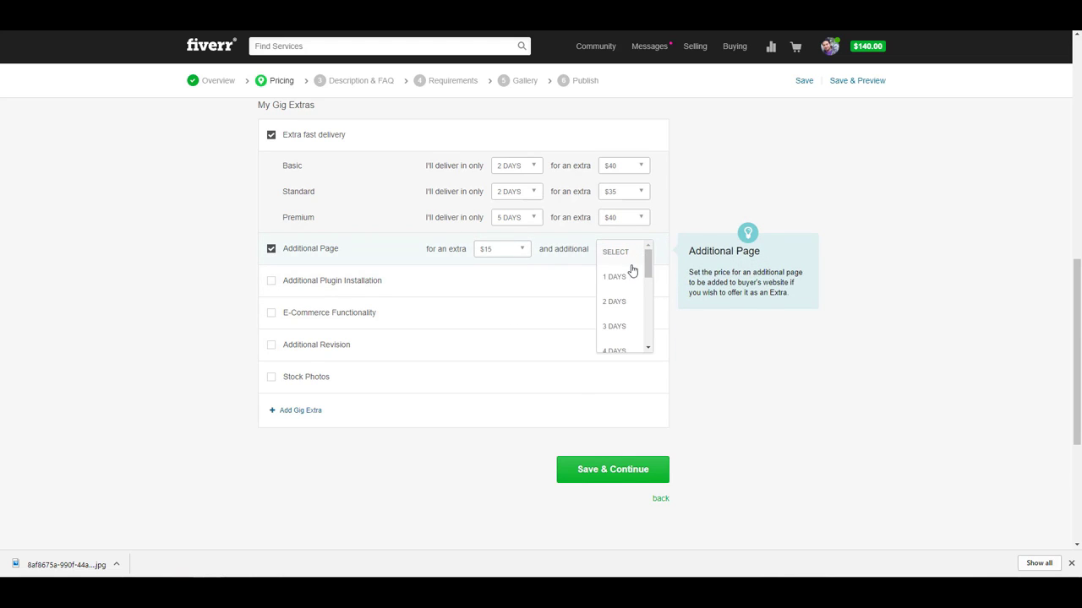
pyautogui.click(631, 273)
# Step: Enable the Additional Plugin Installation extra for $15 with 1 additional day
pyautogui.click(271, 280)
pyautogui.click(514, 285)
pyautogui.click(495, 358)
pyautogui.click(612, 284)
pyautogui.click(619, 319)
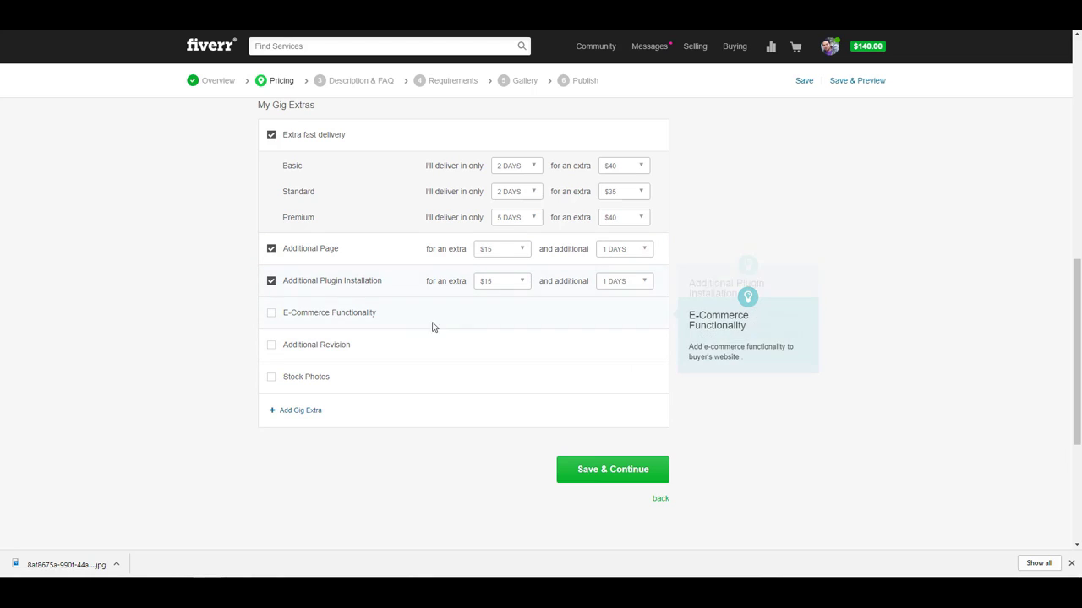
# Step: Enable the E-Commerce Functionality extra for $45 with 1 additional day
pyautogui.click(271, 312)
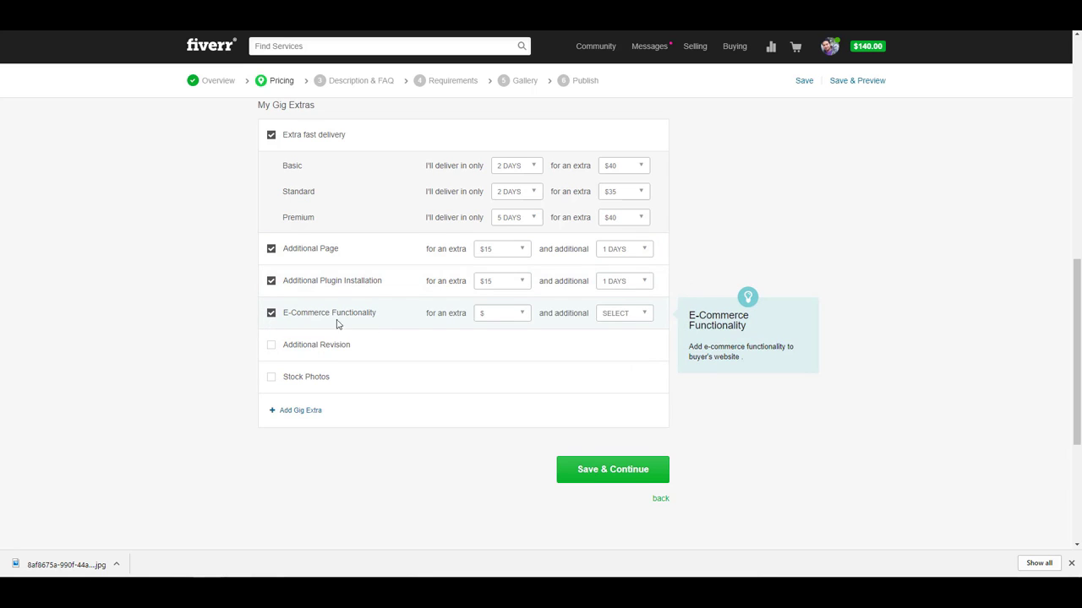
pyautogui.scroll(10, 471, 333)
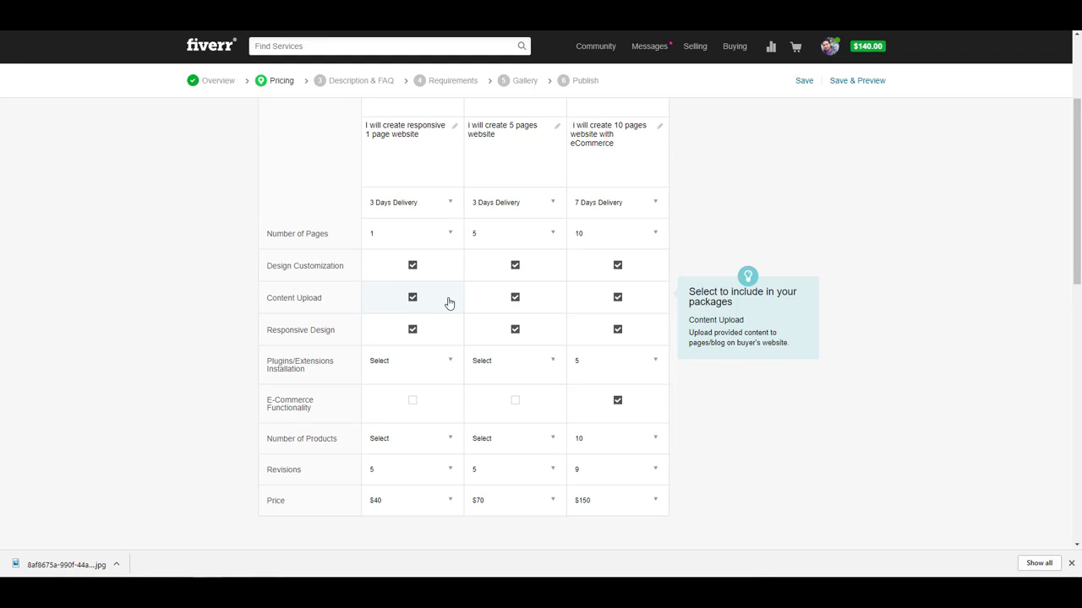
pyautogui.scroll(-6, 448, 303)
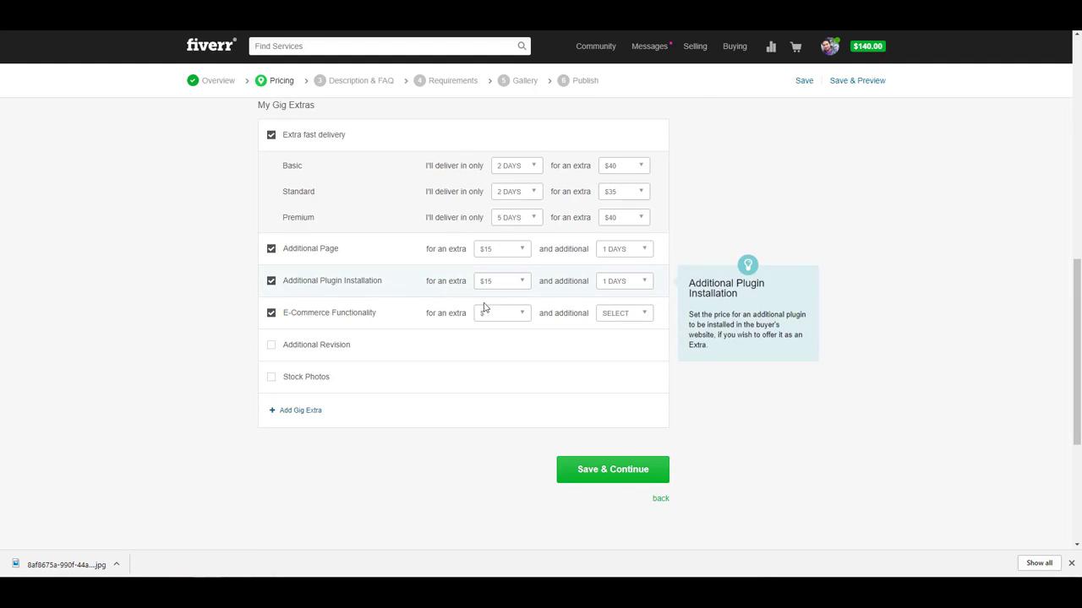
pyautogui.click(485, 310)
pyautogui.click(488, 374)
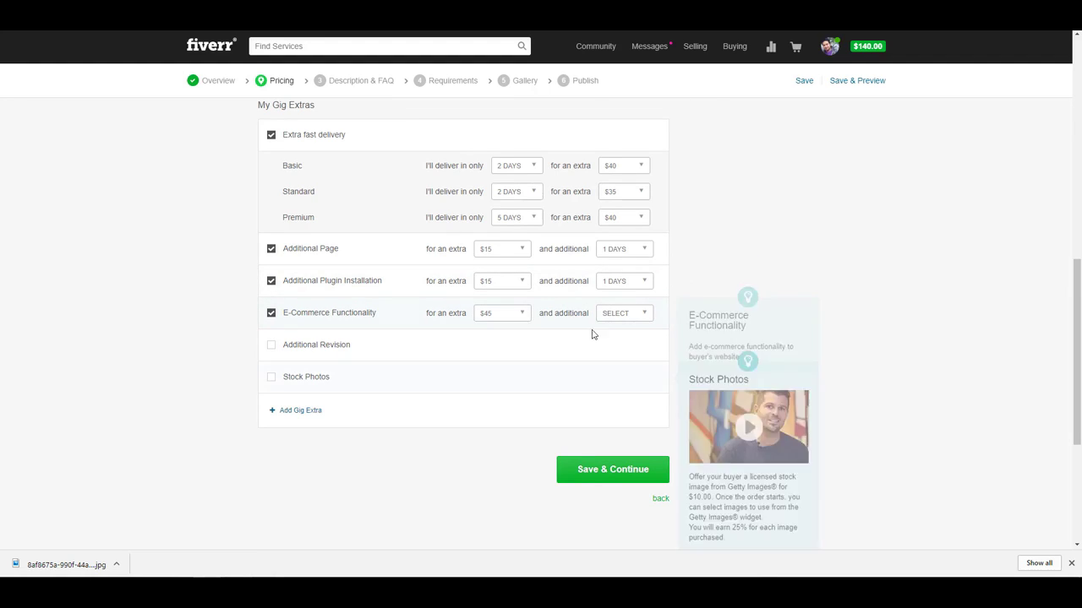
pyautogui.click(612, 314)
pyautogui.click(601, 338)
# Step: Enable the Additional Revision extra for $10 with 1 additional day
pyautogui.click(420, 354)
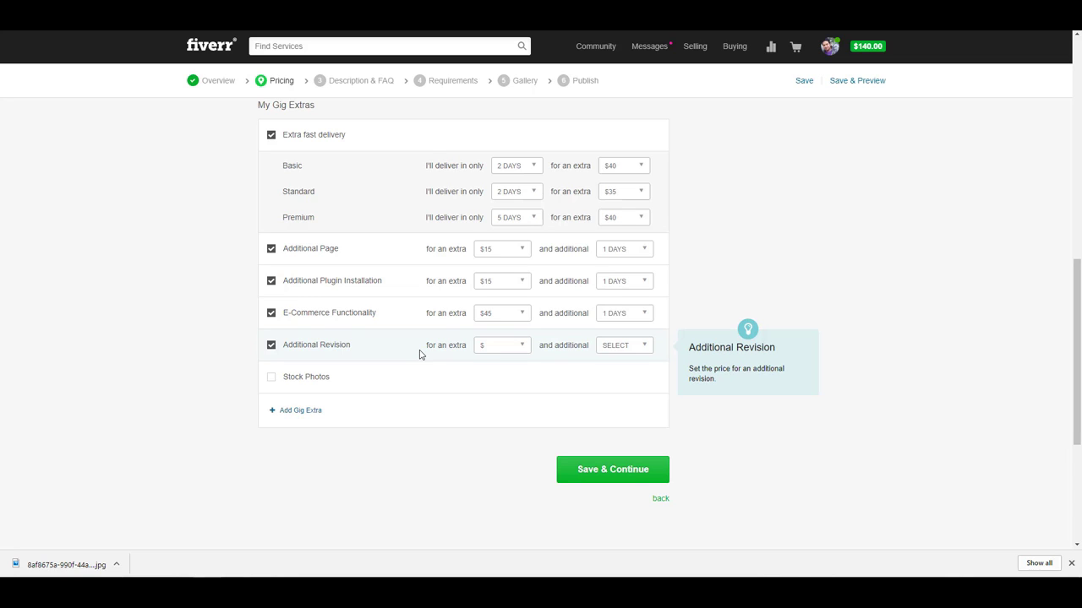
pyautogui.scroll(3, 394, 183)
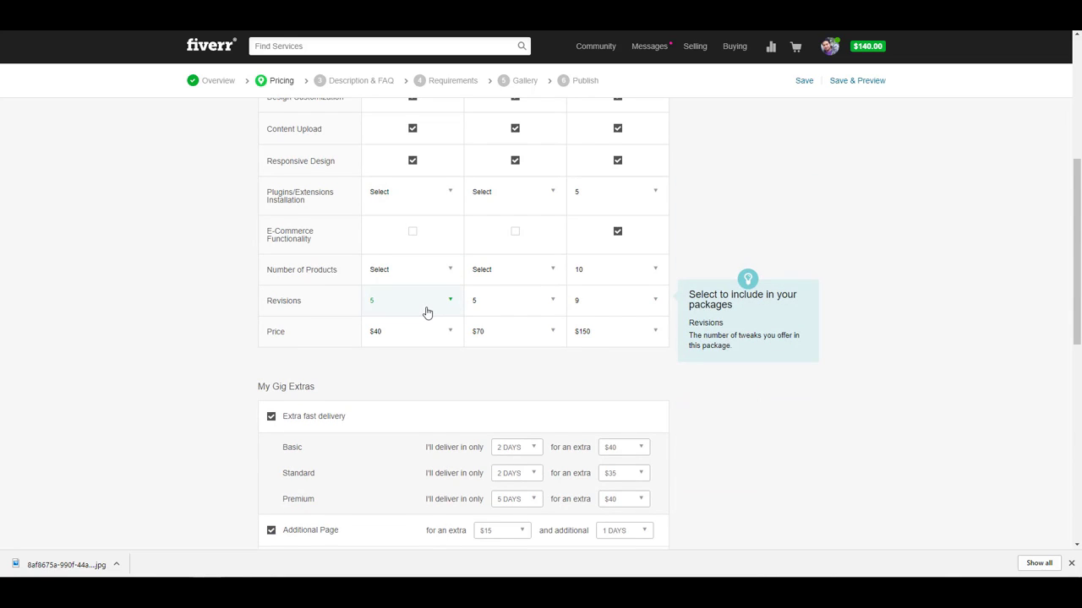
pyautogui.scroll(-2, 427, 312)
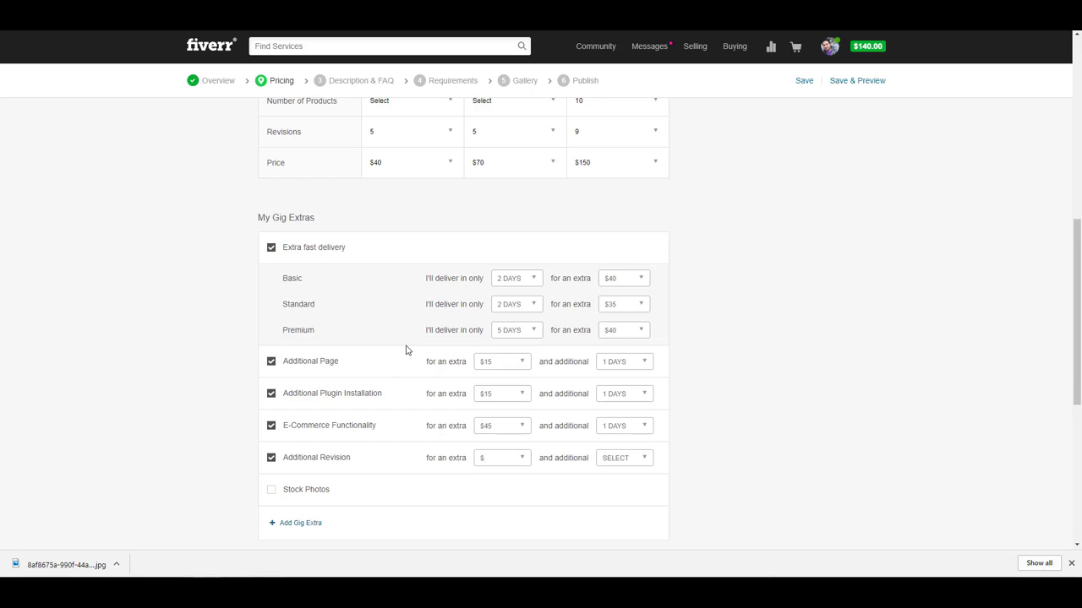
pyautogui.scroll(-1, 406, 350)
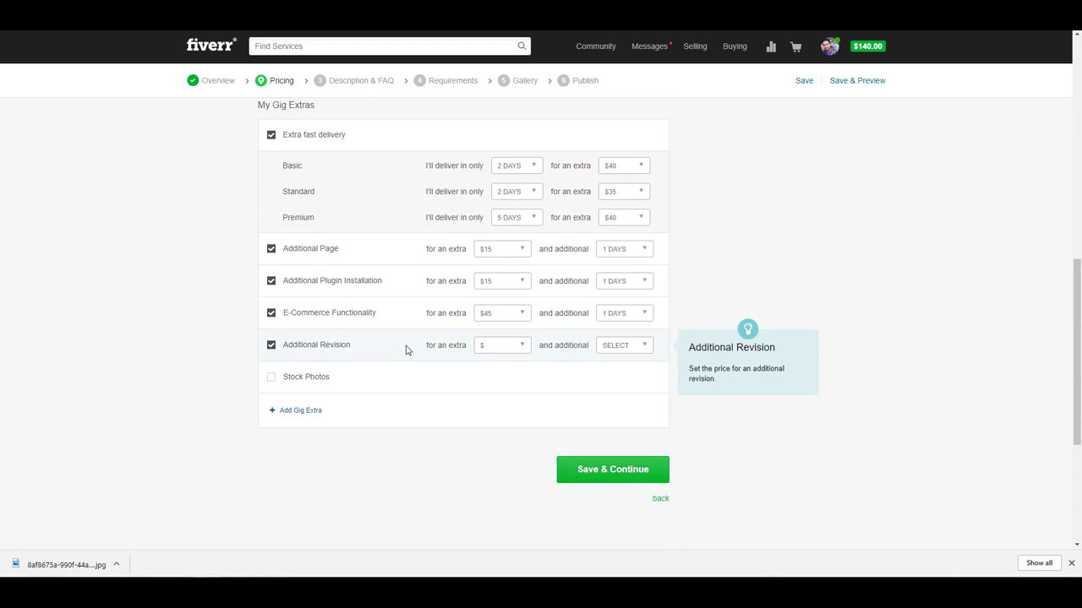
pyautogui.click(494, 348)
pyautogui.click(497, 405)
pyautogui.click(619, 350)
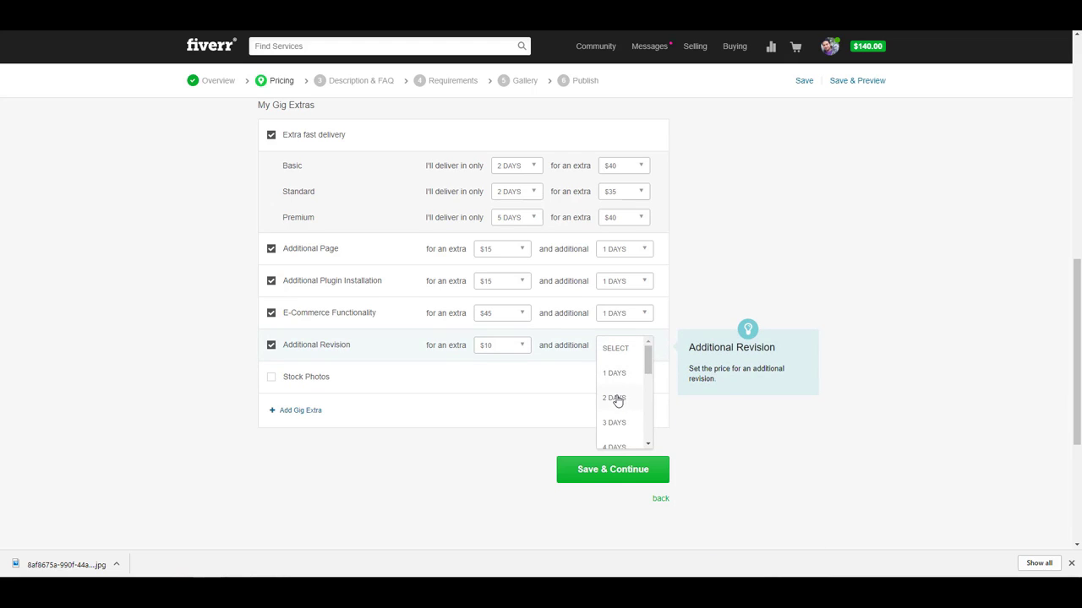
pyautogui.click(619, 378)
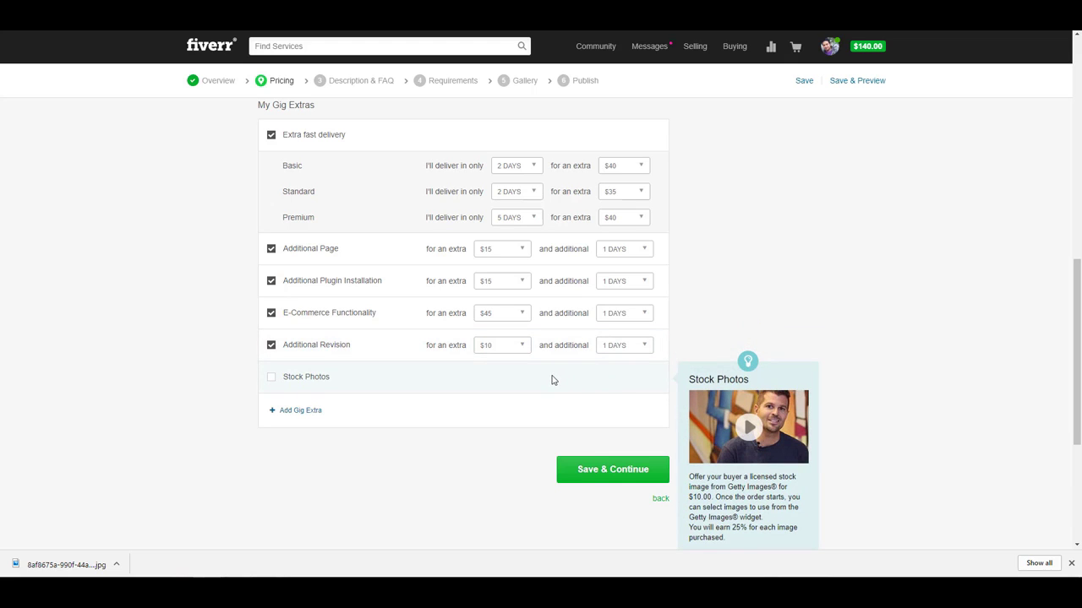
# Step: Enable the Stock Photos extra, save the pricing and continue to the description stage
pyautogui.click(271, 377)
pyautogui.scroll(-2, 628, 430)
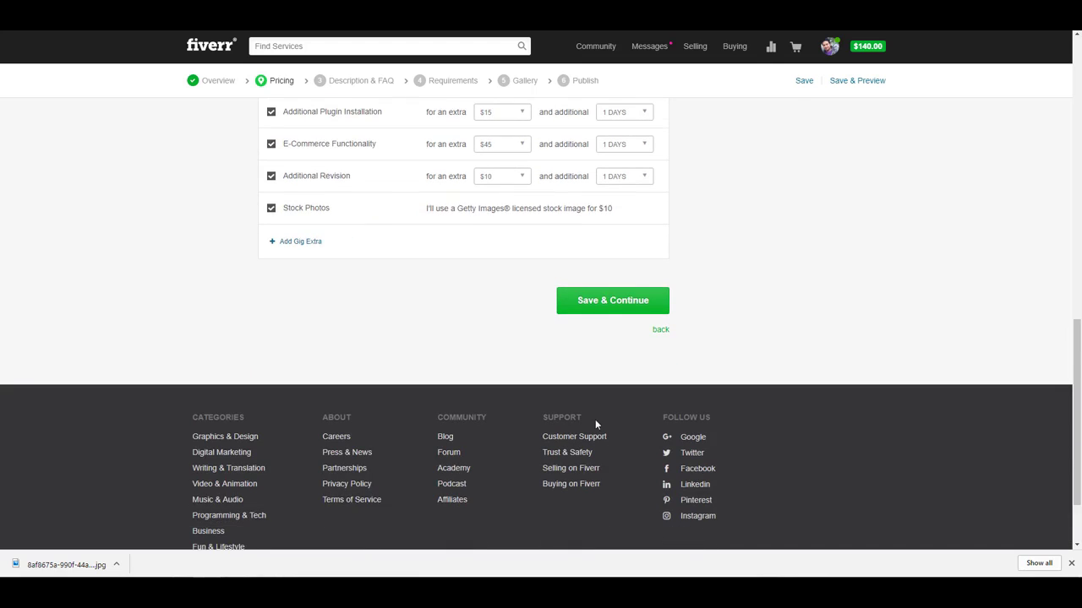
pyautogui.click(606, 306)
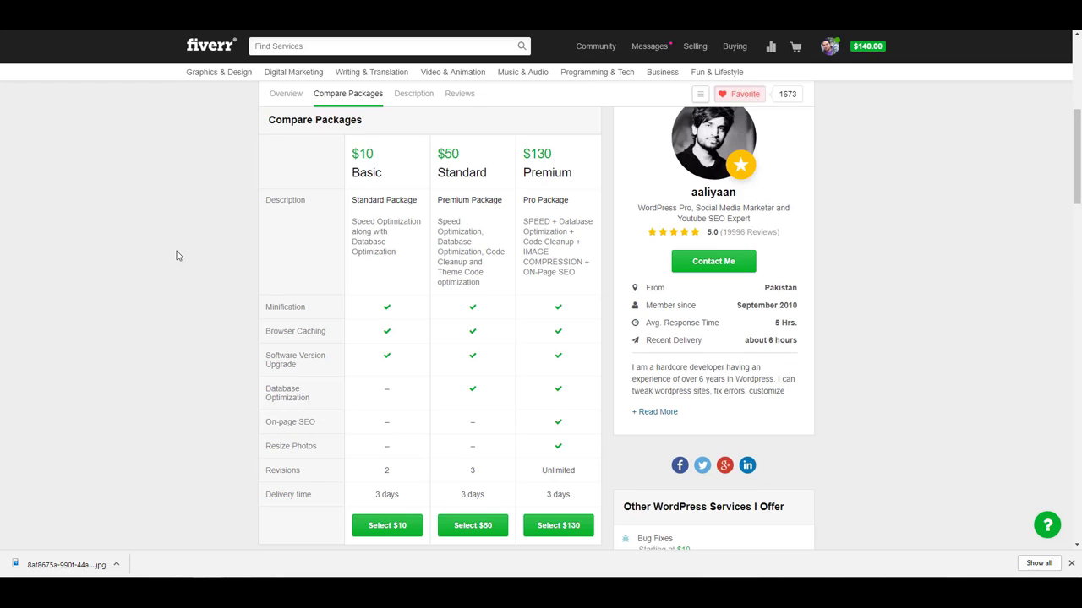
# Step: Copy the whole About This Gig description text from the other seller's WordPress speed optimization gig
pyautogui.scroll(-5, 188, 266)
pyautogui.moveTo(188, 266); pyautogui.dragTo(188, 178)
pyautogui.click(194, 175)
pyautogui.moveTo(268, 149); pyautogui.dragTo(466, 428)
pyautogui.moveTo(579, 84)
pyautogui.rightClick(387, 205)
pyautogui.click(405, 212)
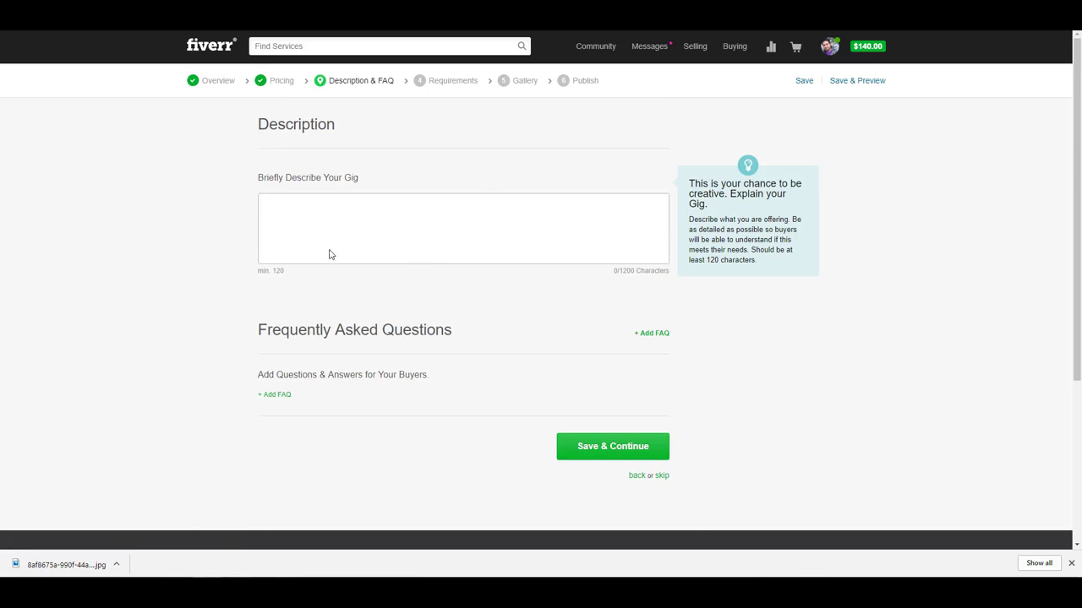
# Step: Copy the other seller's About This Gig text and paste it into the new gig's description
pyautogui.scroll(-2, 329, 254)
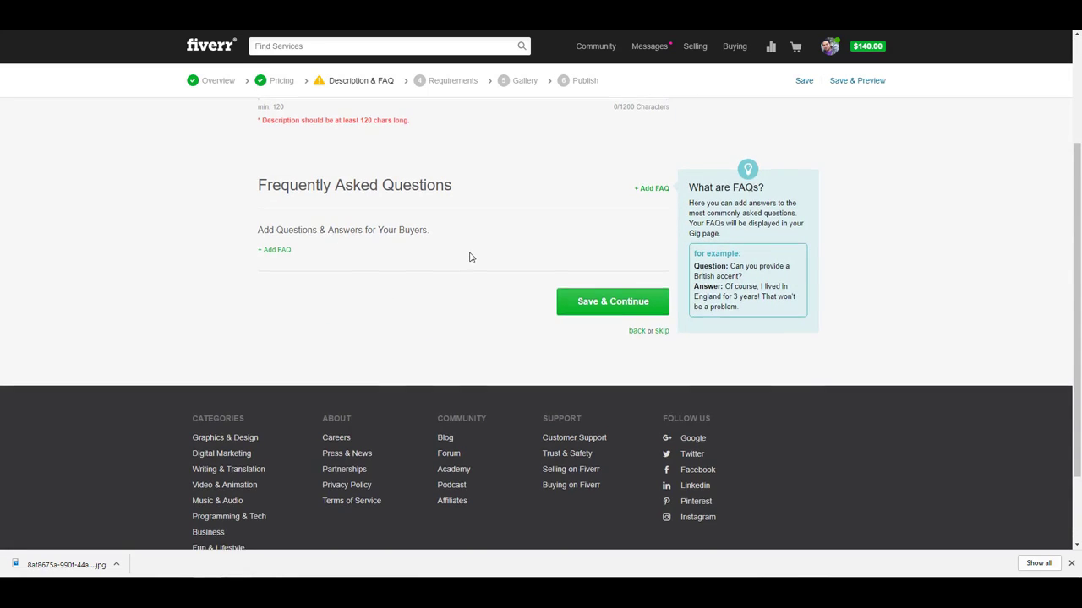
pyautogui.scroll(4, 471, 256)
pyautogui.click(439, 232)
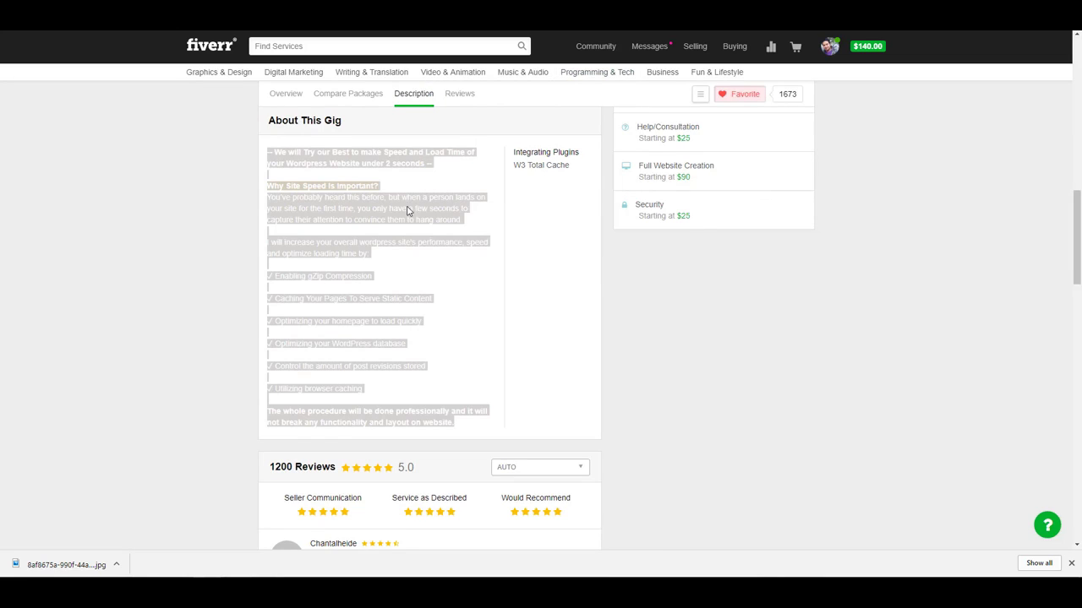
pyautogui.rightClick(409, 208)
pyautogui.click(429, 216)
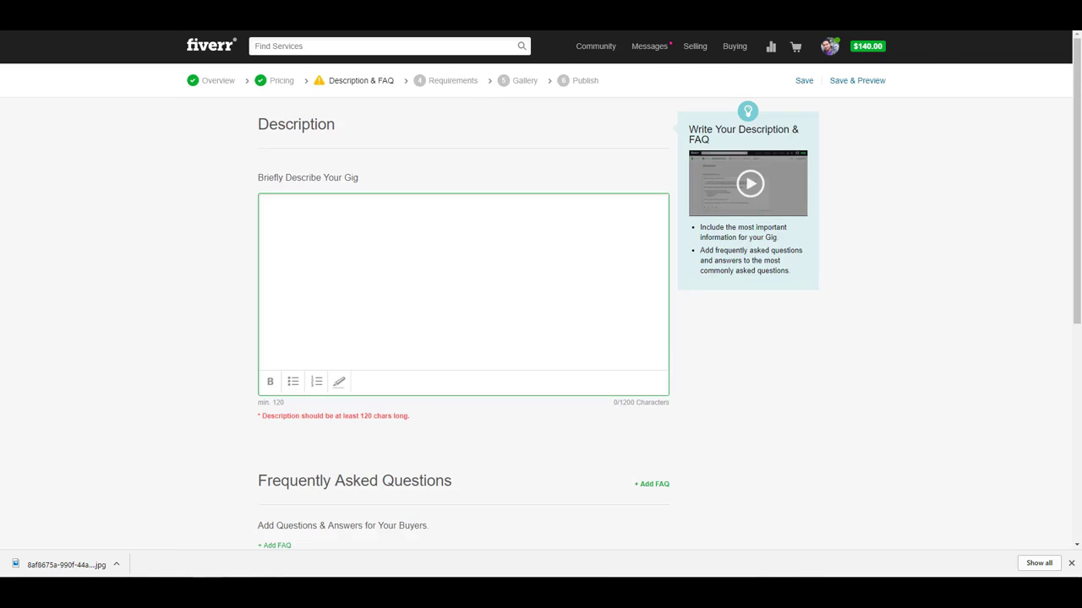
pyautogui.click(351, 260)
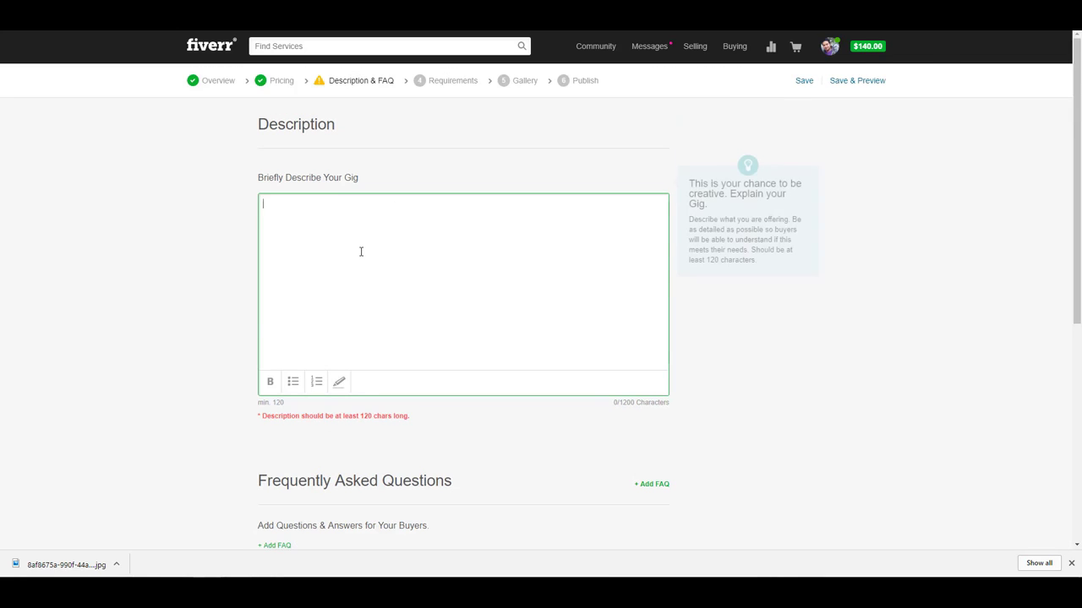
pyautogui.hotkey('ctrl', 'v')
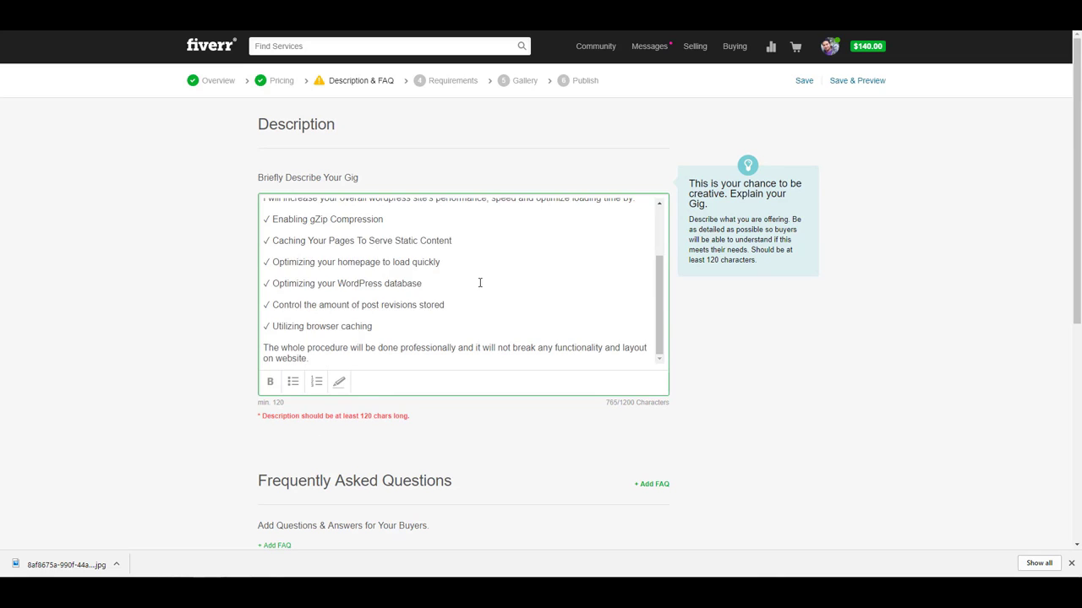
pyautogui.scroll(2, 480, 283)
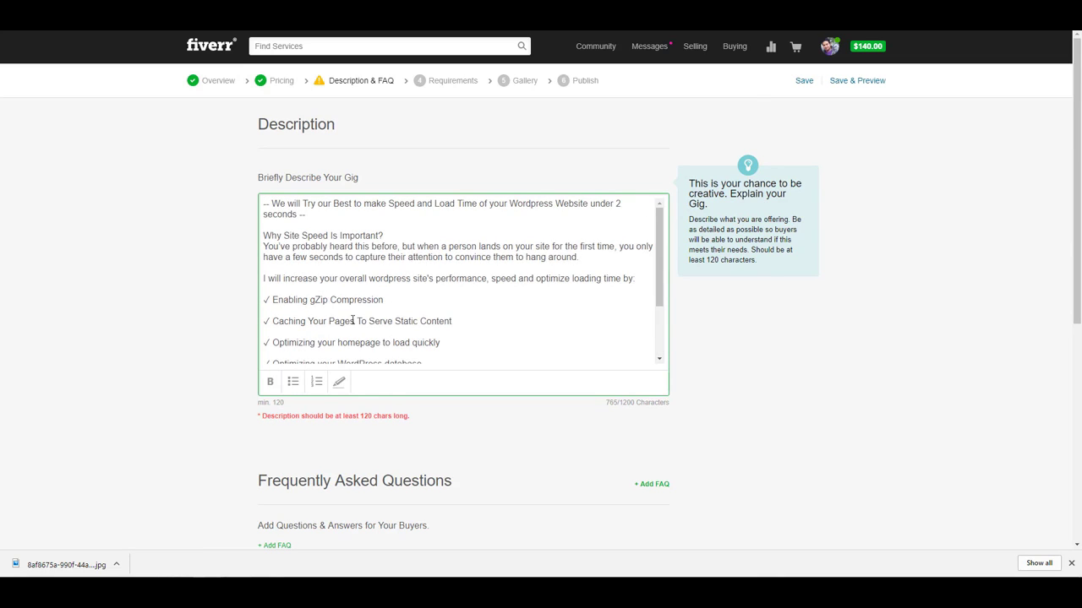
# Step: Add the FAQ "Do i get revision ?" with the answer "yes !!!", then save and continue to the requirements stage
pyautogui.scroll(-3, 236, 338)
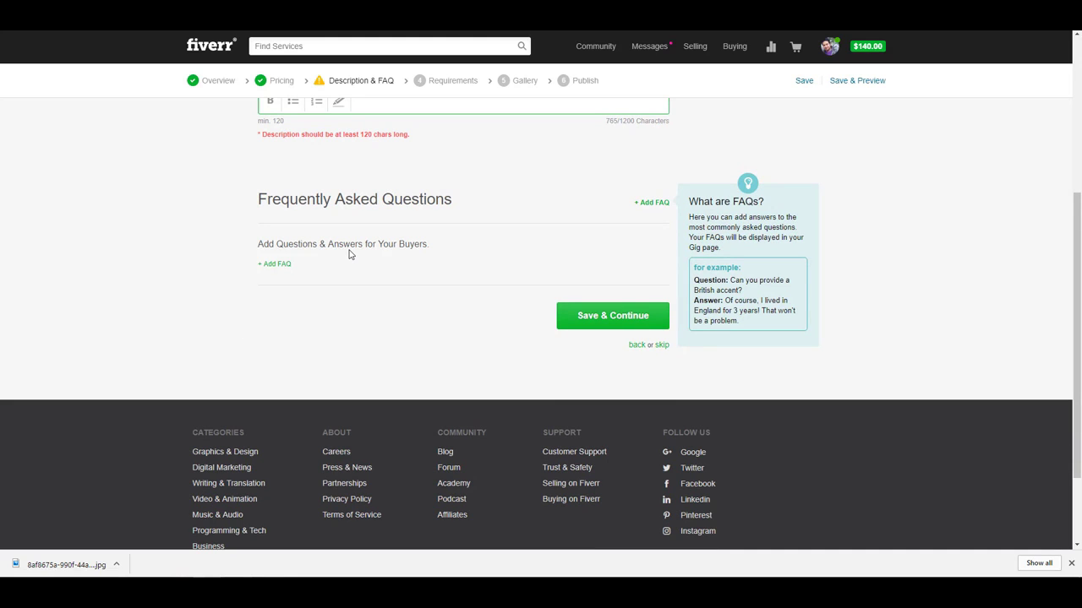
pyautogui.scroll(3, 350, 253)
pyautogui.scroll(-2, 321, 351)
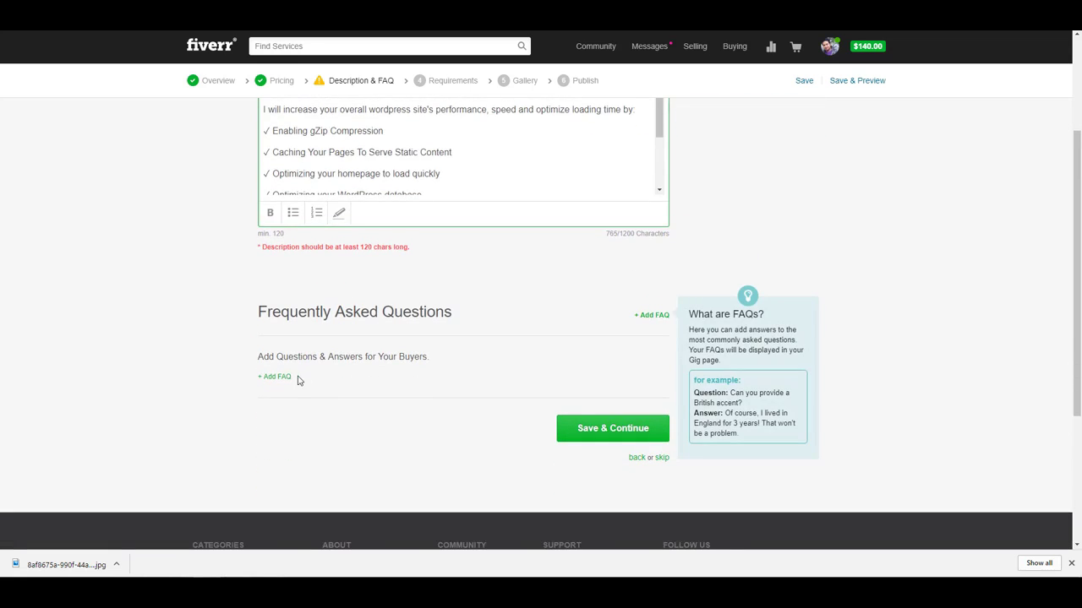
pyautogui.click(277, 377)
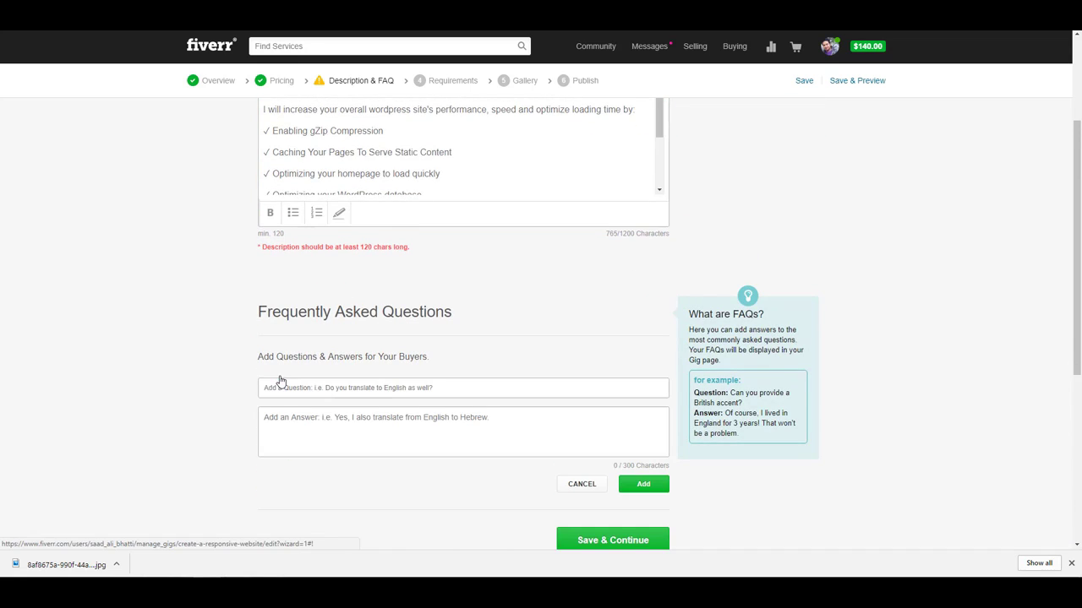
pyautogui.click(280, 389)
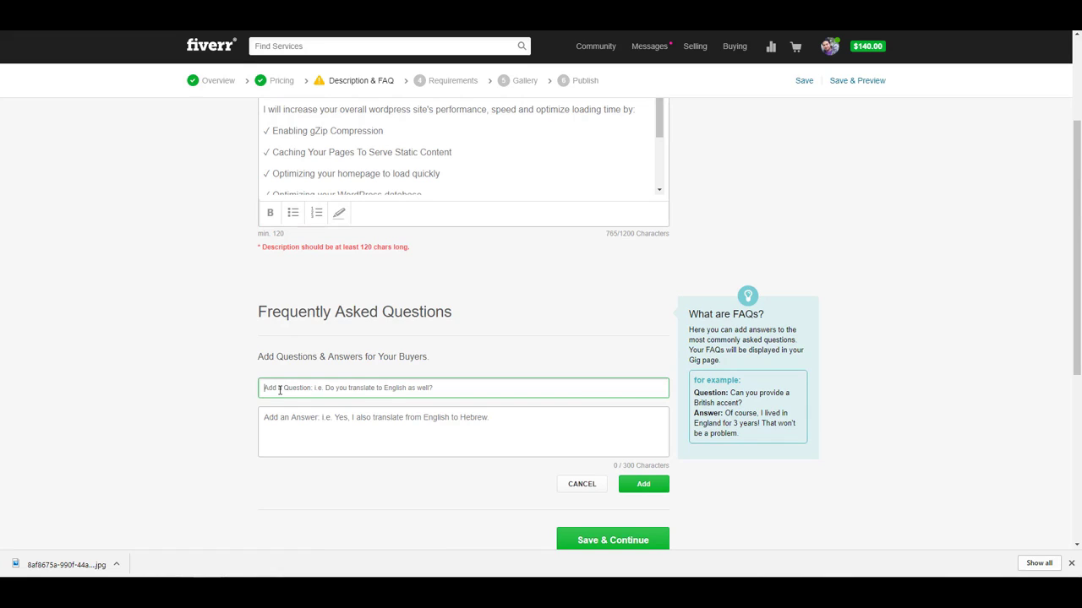
pyautogui.write('Do i get revision')
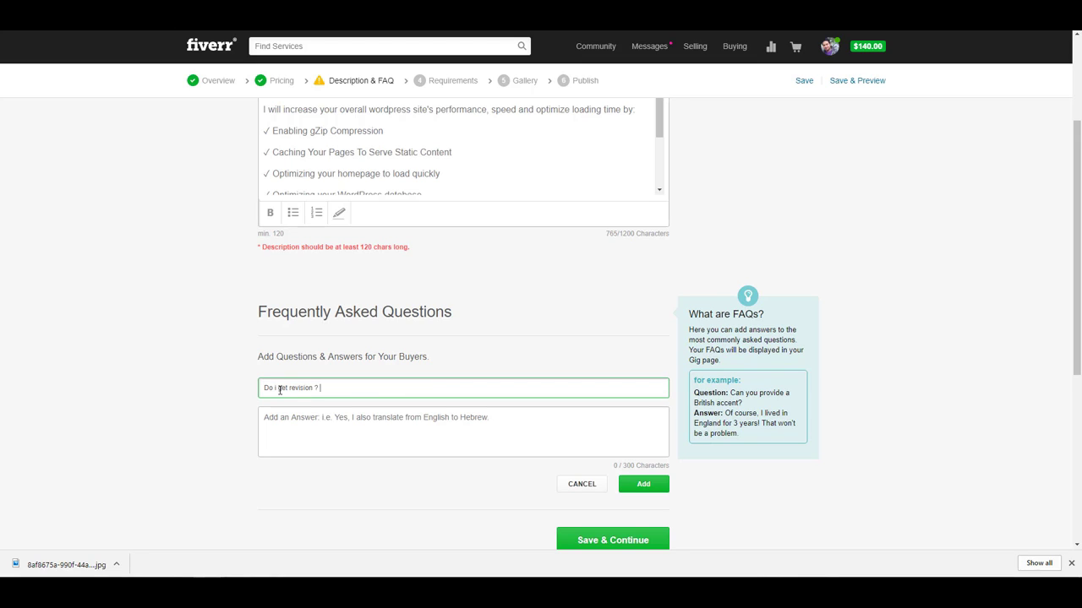
pyautogui.write('?')
pyautogui.click(315, 417)
pyautogui.write('yes !!!')
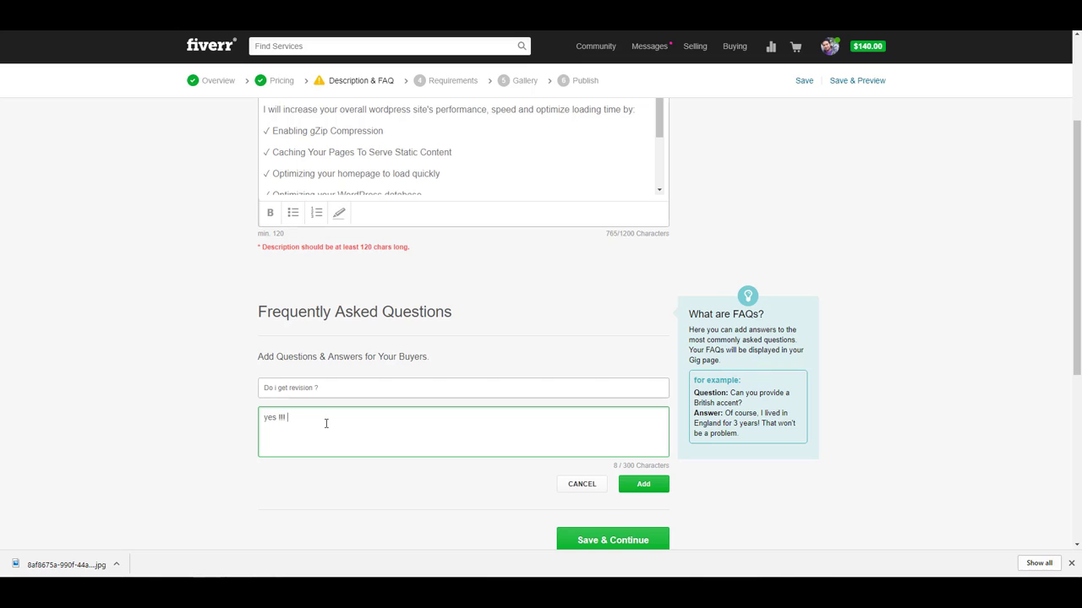
pyautogui.click(650, 489)
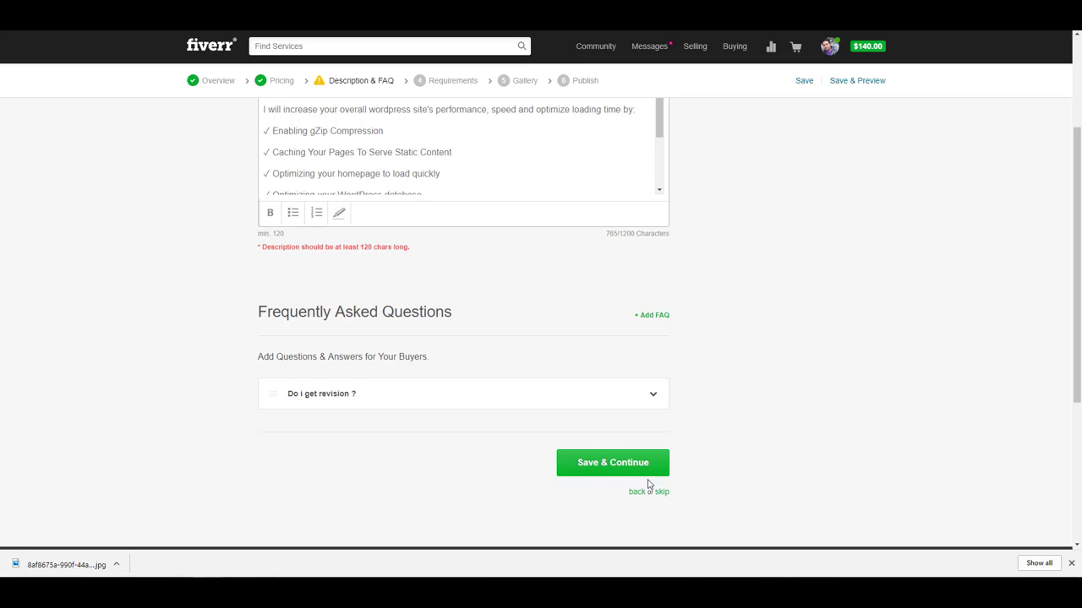
pyautogui.click(640, 470)
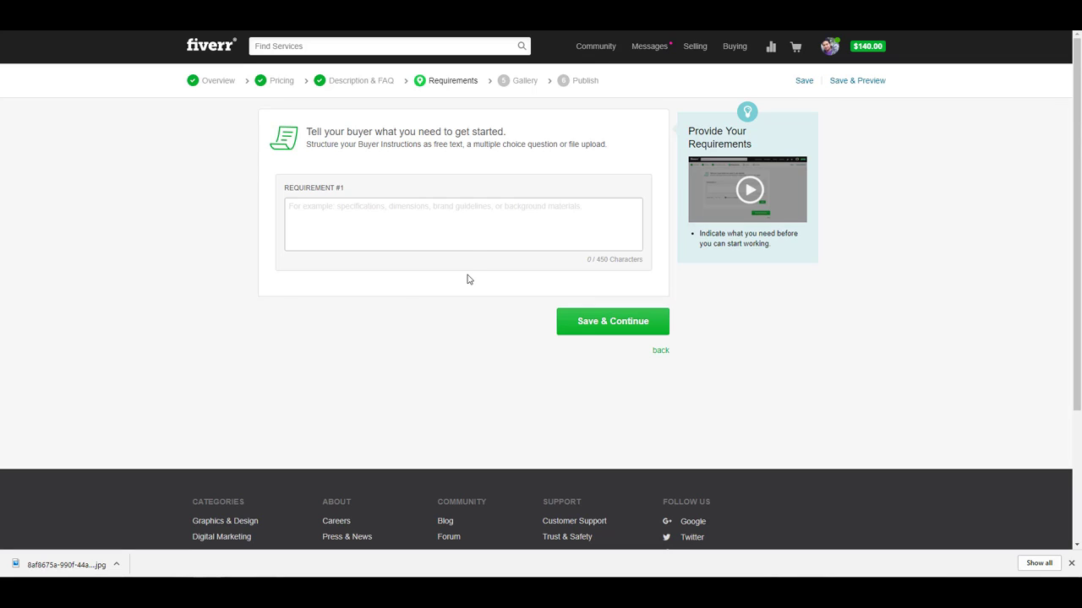
# Step: Add the mandatory free-text buyer requirement "Admin password and user name", then save and continue to the gallery stage
pyautogui.click(471, 242)
pyautogui.write('Adm')
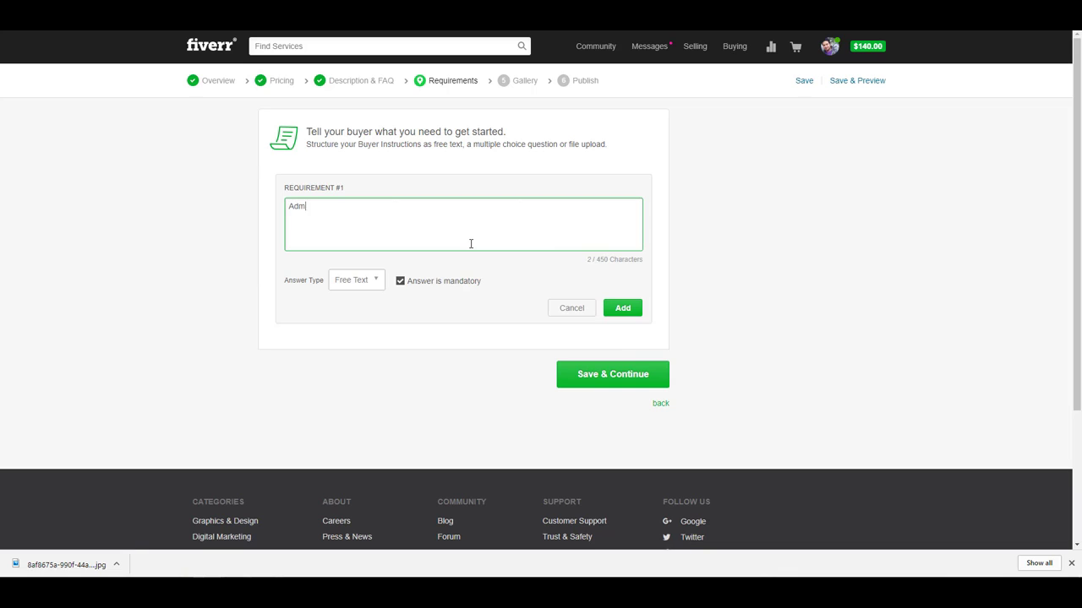
pyautogui.write('in password an')
pyautogui.press('BackSpace')
pyautogui.press('BackSpace')
pyautogui.write('and user name')
pyautogui.click(635, 315)
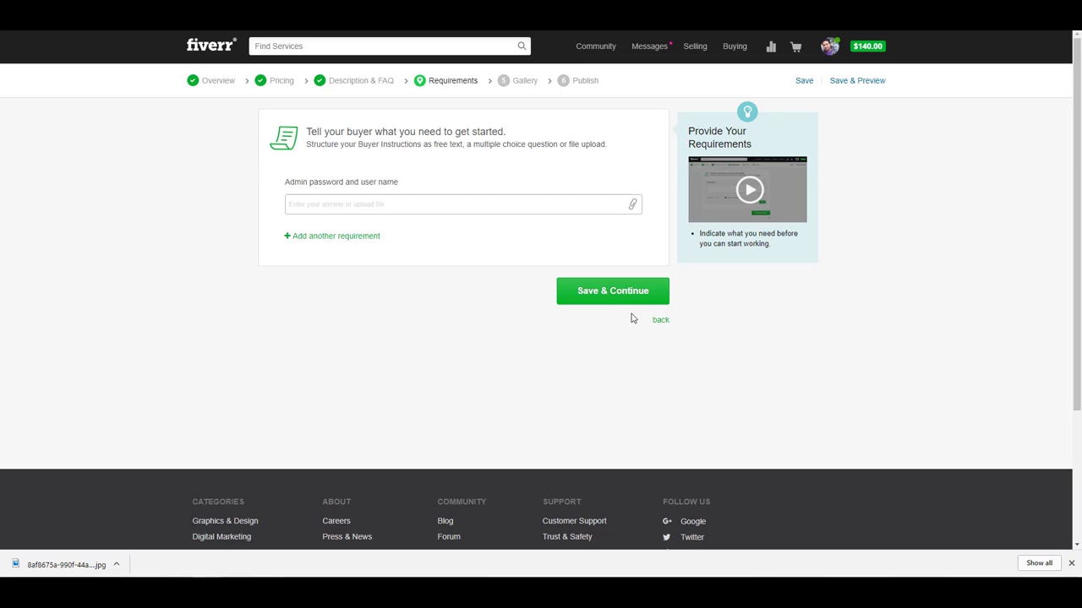
pyautogui.click(619, 299)
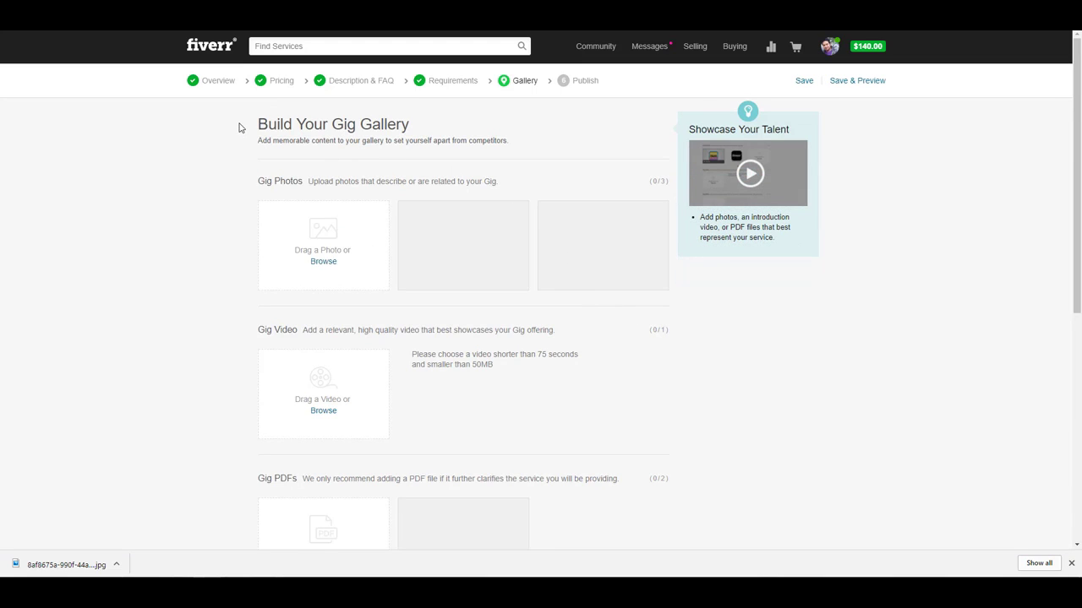
# Step: Examine the gallery upload sections and the example images in the other seller's WordPress speed gig
pyautogui.scroll(-1, 197, 188)
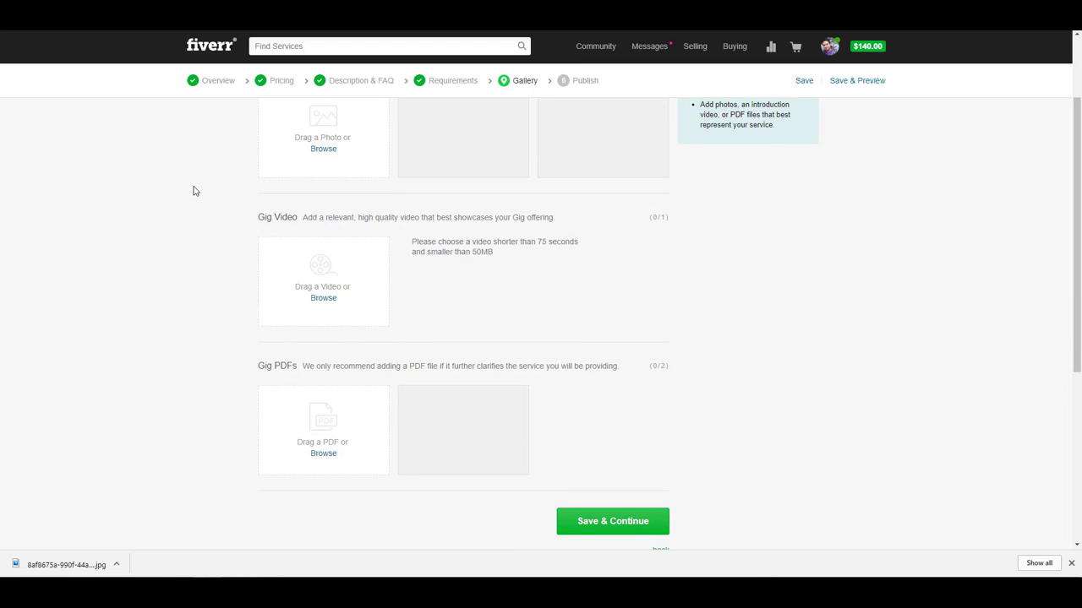
pyautogui.scroll(1, 189, 191)
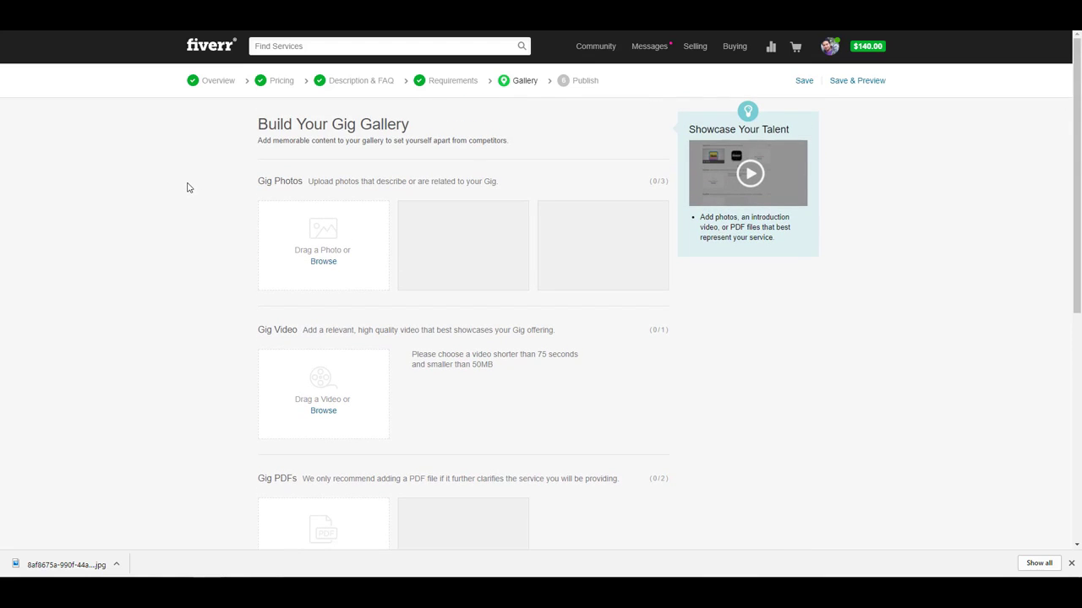
pyautogui.hotkey('ctrl', 'Tab')
pyautogui.moveTo(591, 72)
pyautogui.scroll(10, 321, 259)
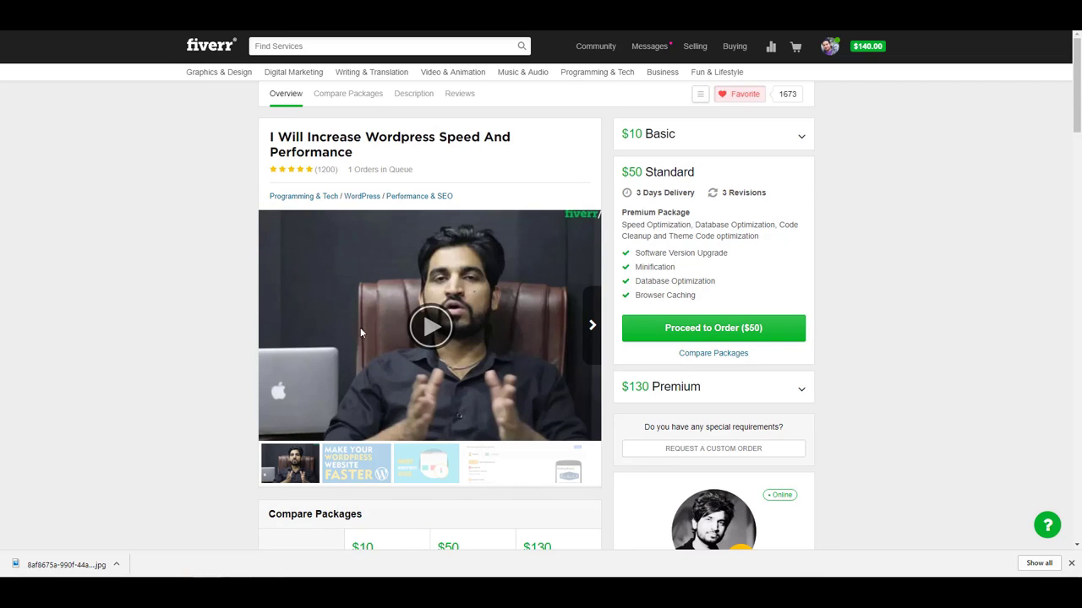
pyautogui.click(337, 480)
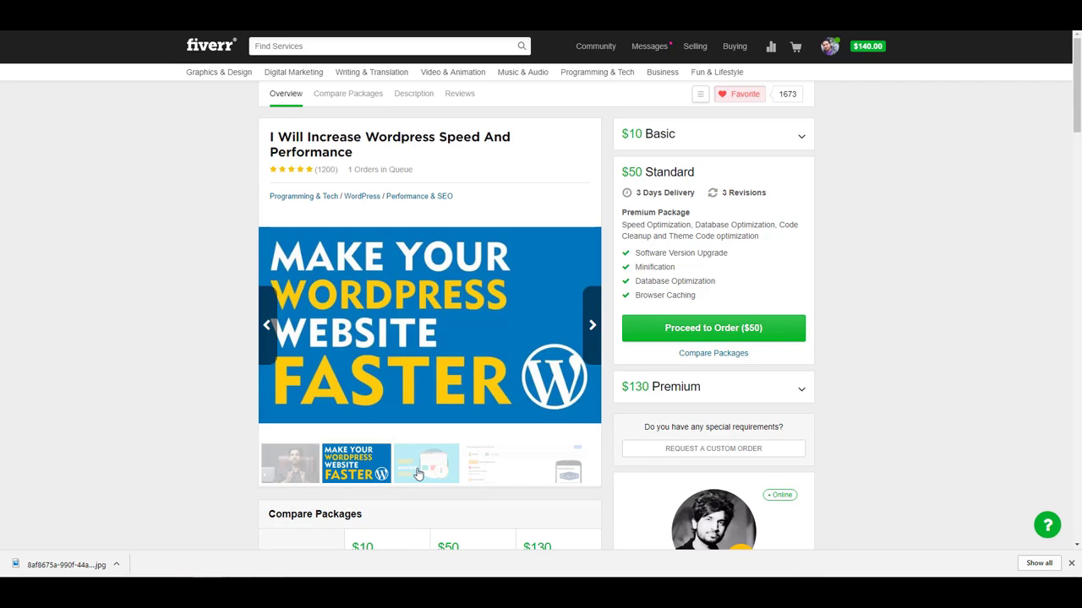
pyautogui.click(416, 475)
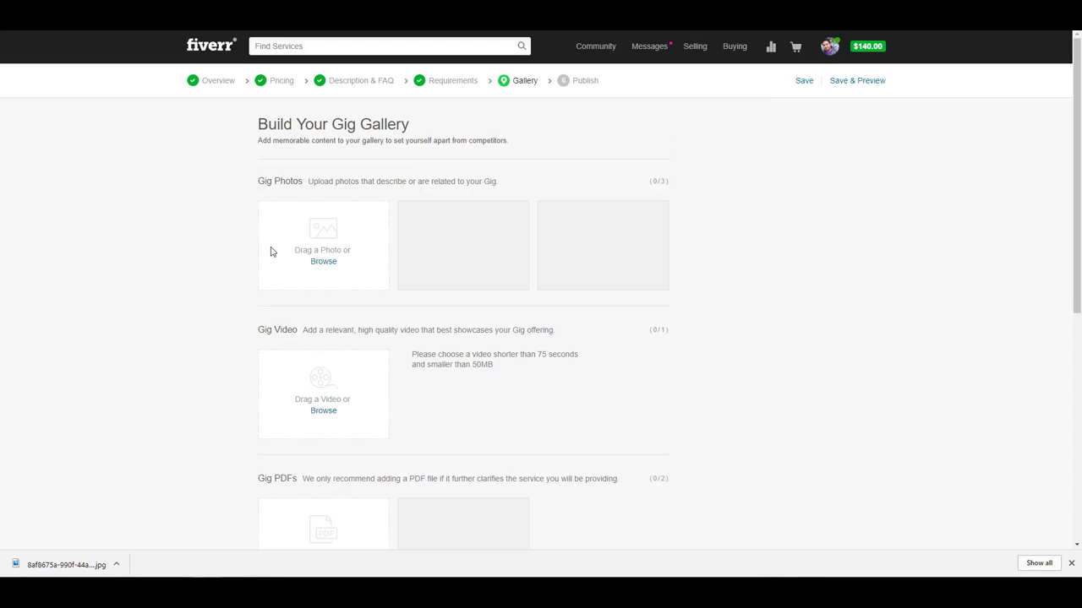
# Step: Upload Screenshot_30 from the Desktop as the first gig photo, then save the gallery and continue to the publish stage
pyautogui.click(329, 267)
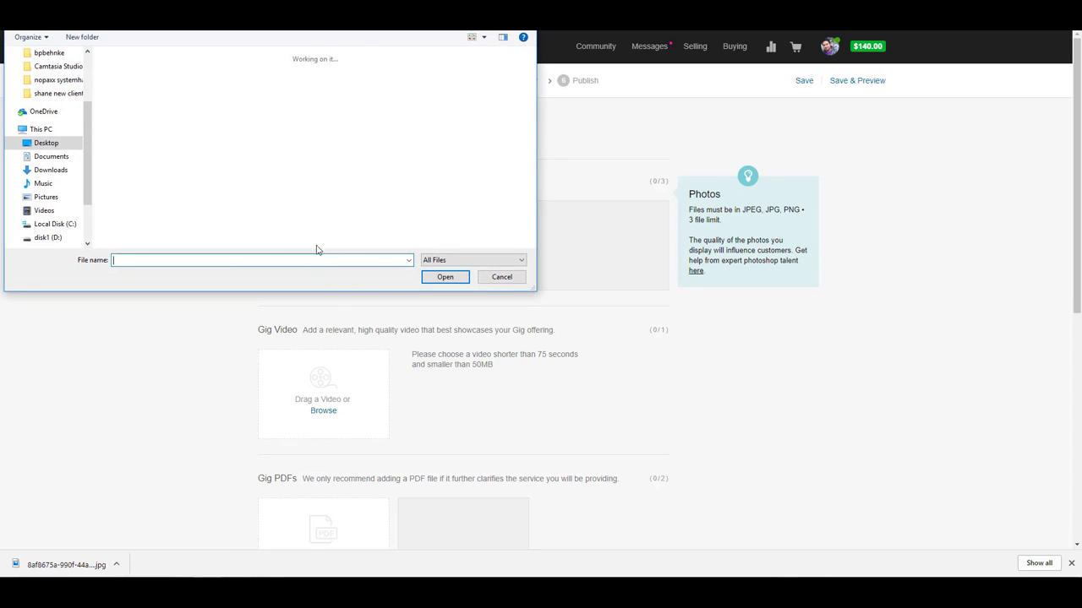
pyautogui.click(312, 84)
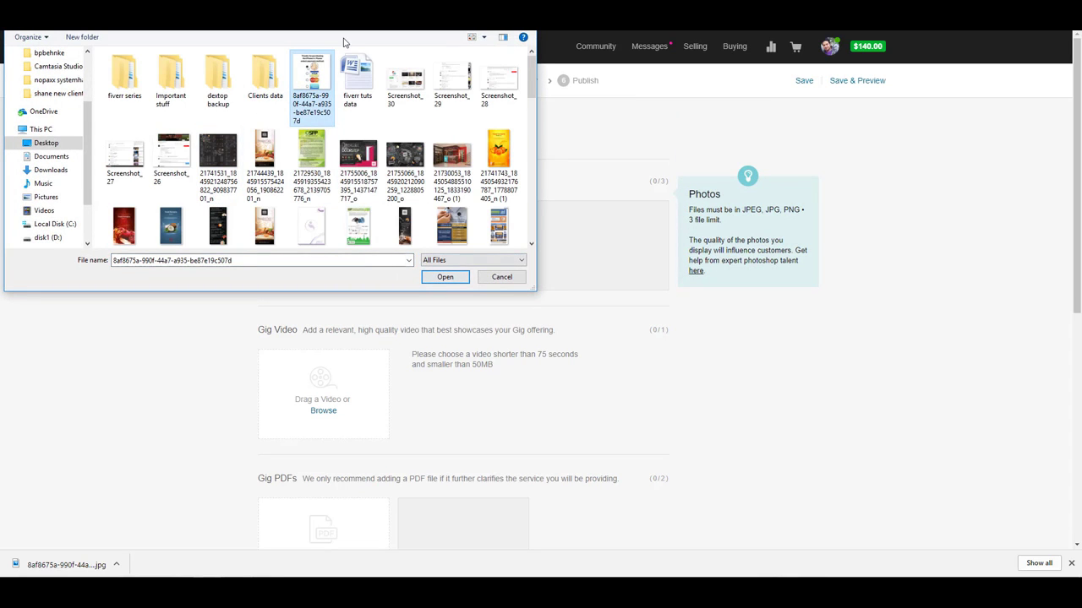
pyautogui.click(401, 106)
pyautogui.click(445, 277)
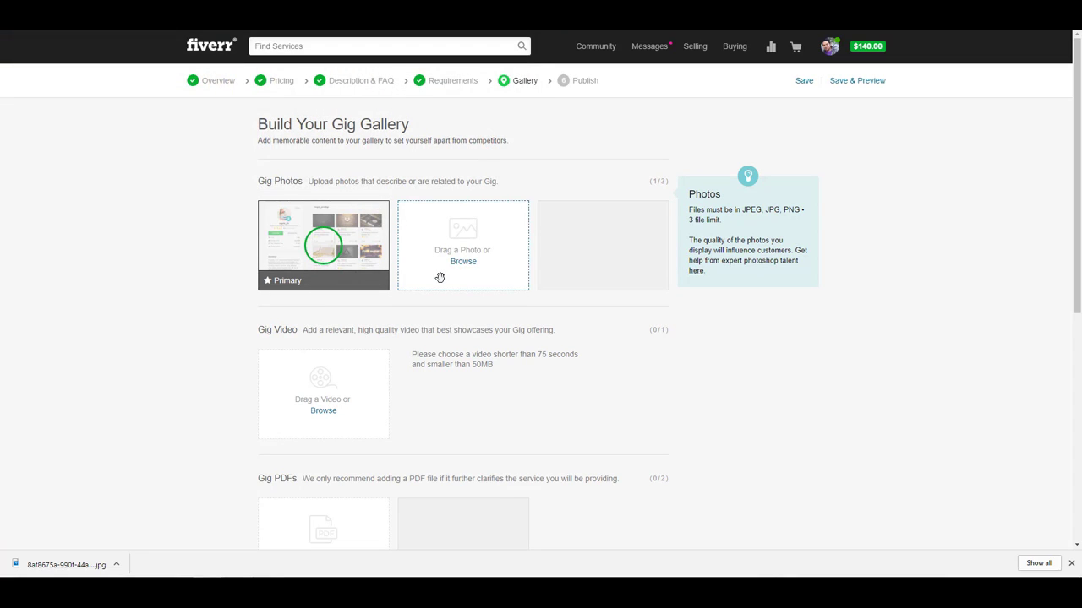
pyautogui.scroll(-2, 229, 186)
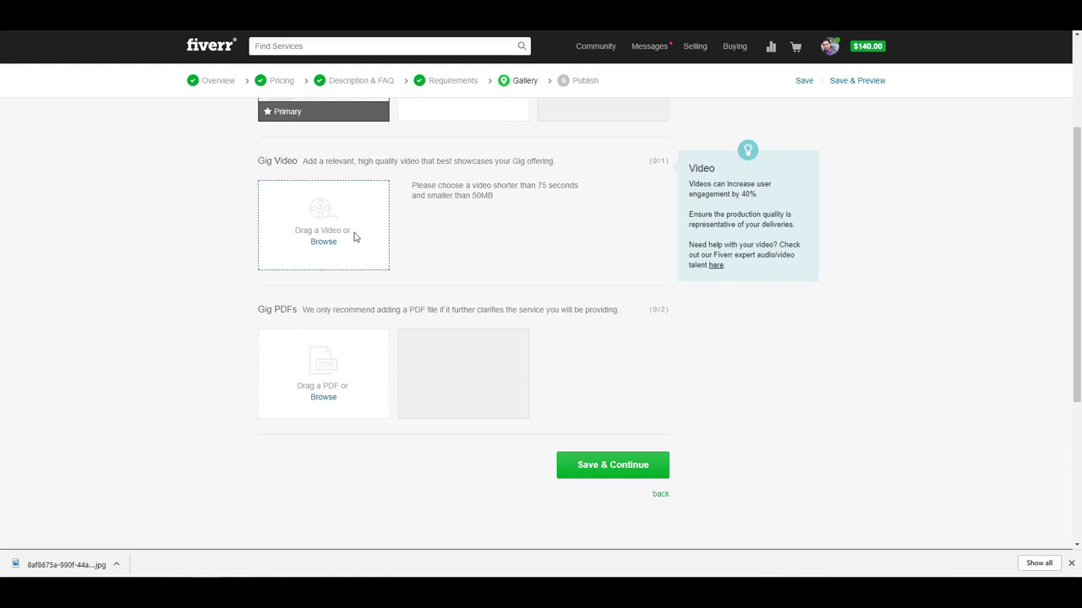
pyautogui.scroll(2, 355, 237)
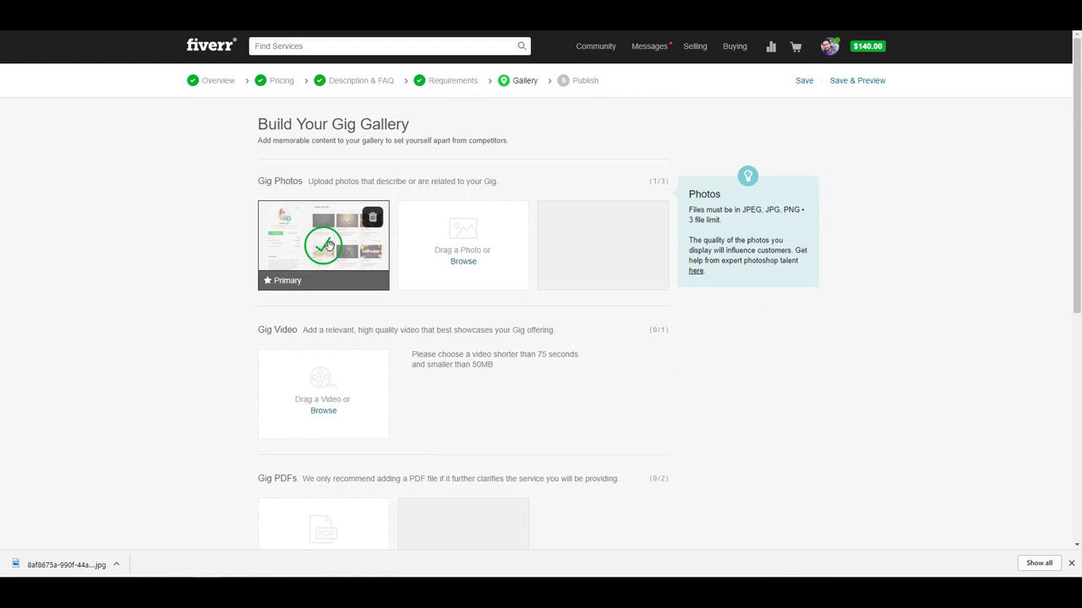
pyautogui.scroll(-2, 492, 357)
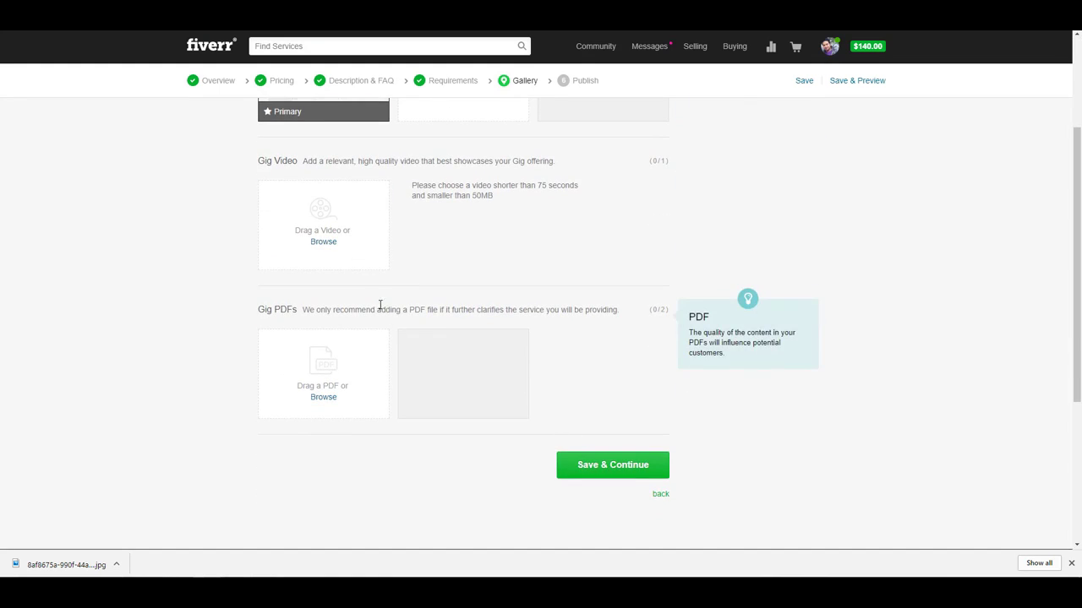
pyautogui.click(609, 476)
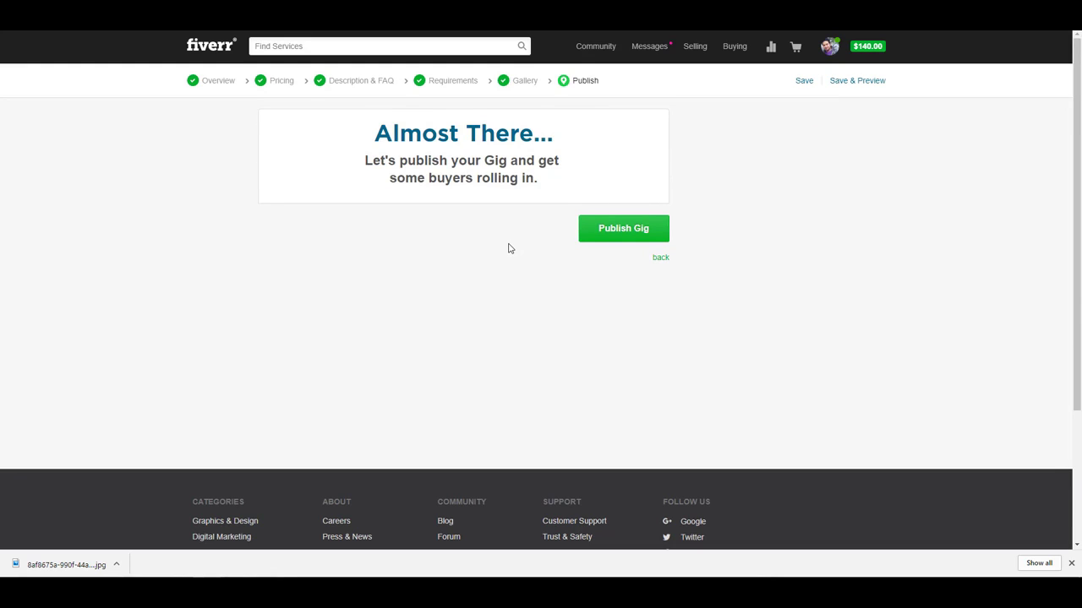
# Step: Publish the gig, finish the wizard and check the new gig in the active gigs list
pyautogui.click(623, 238)
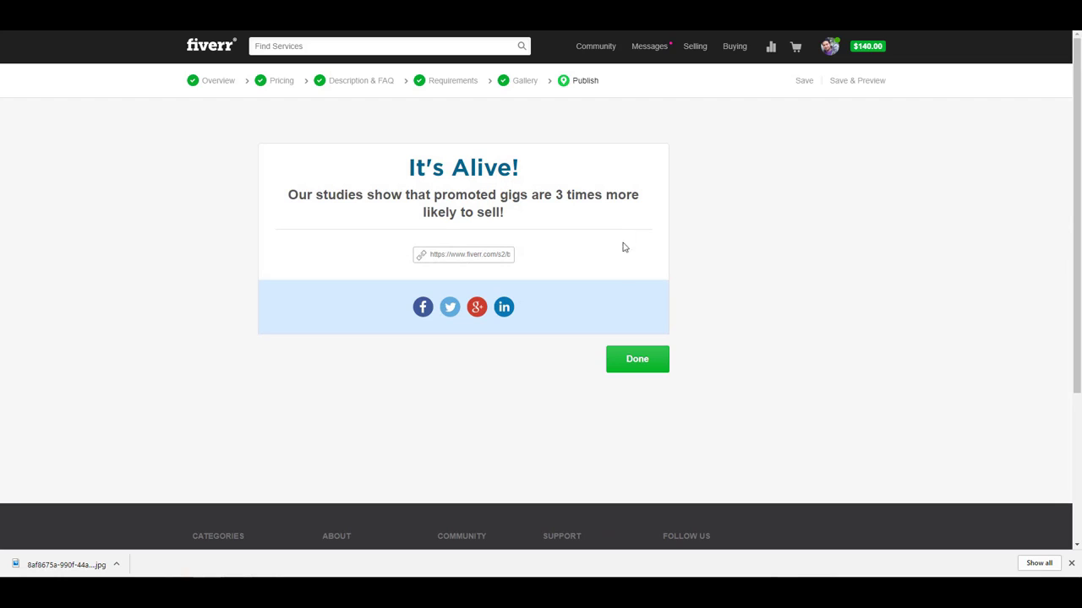
pyautogui.click(643, 353)
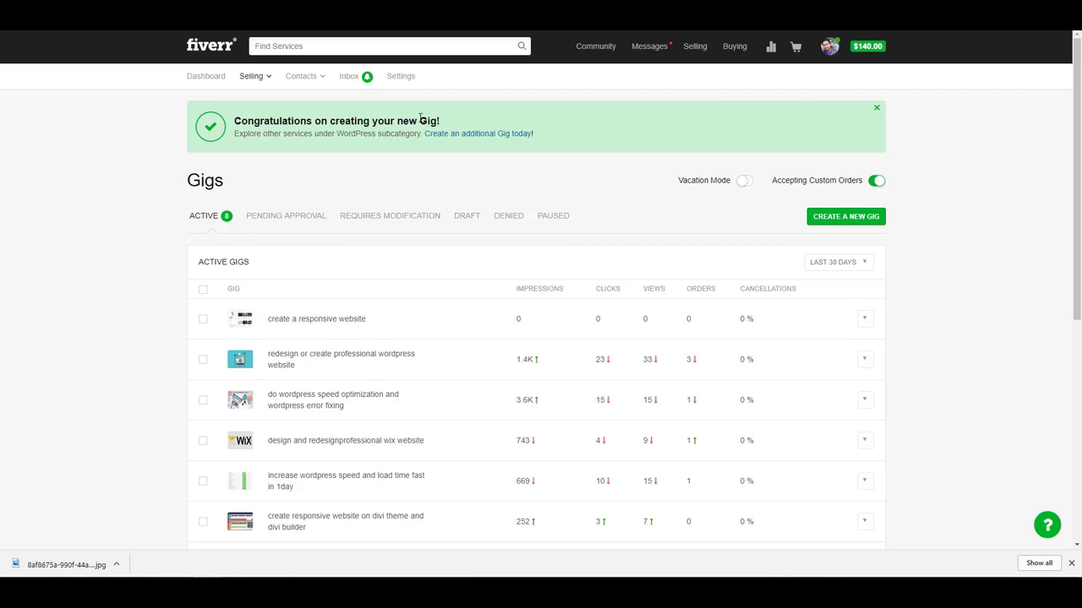
pyautogui.scroll(-2, 761, 325)
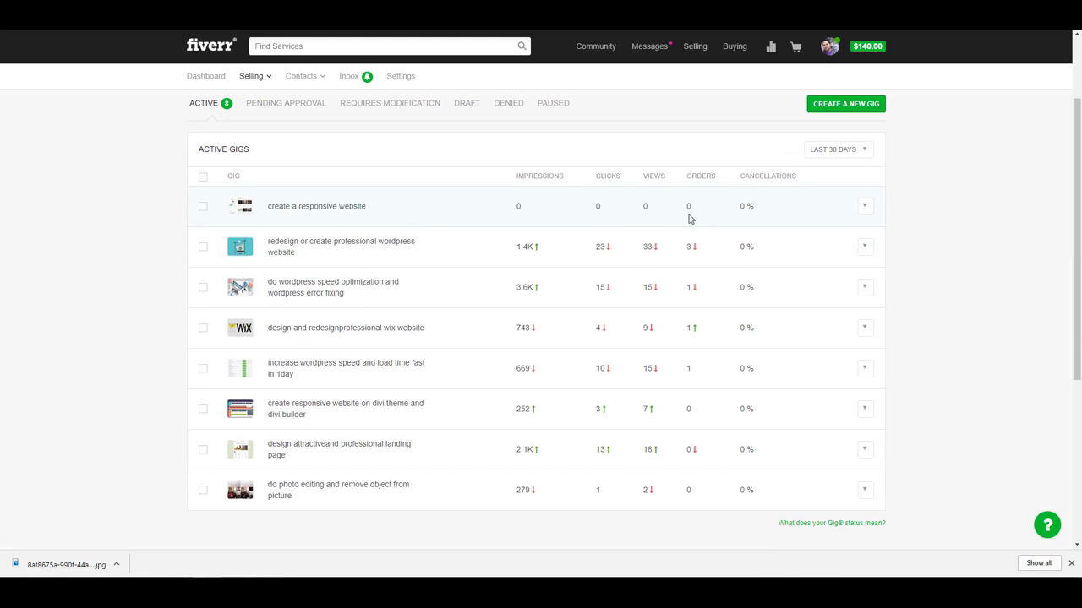
pyautogui.scroll(1, 698, 217)
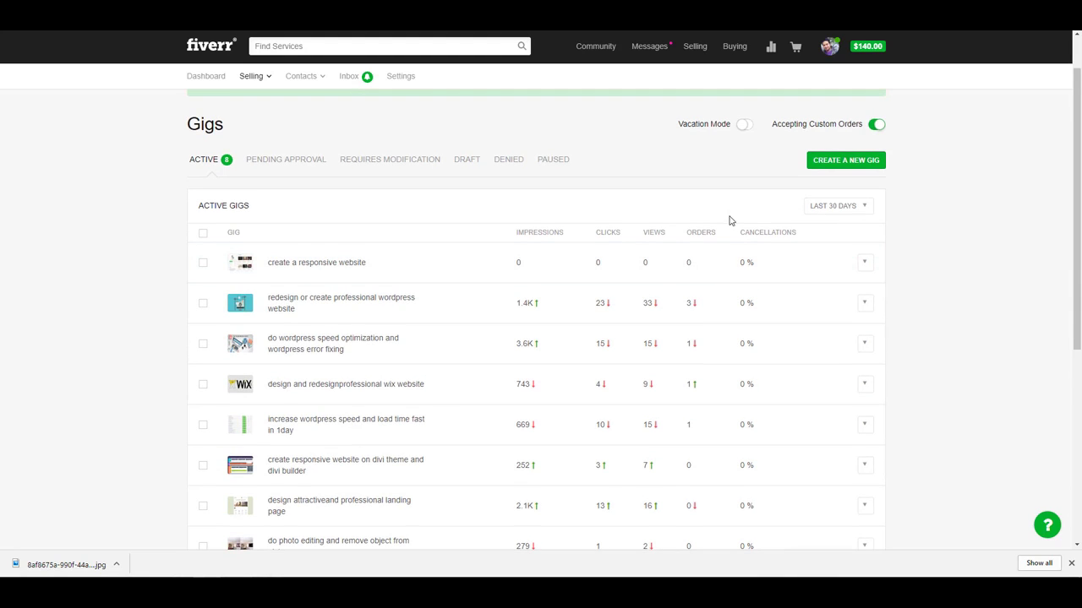